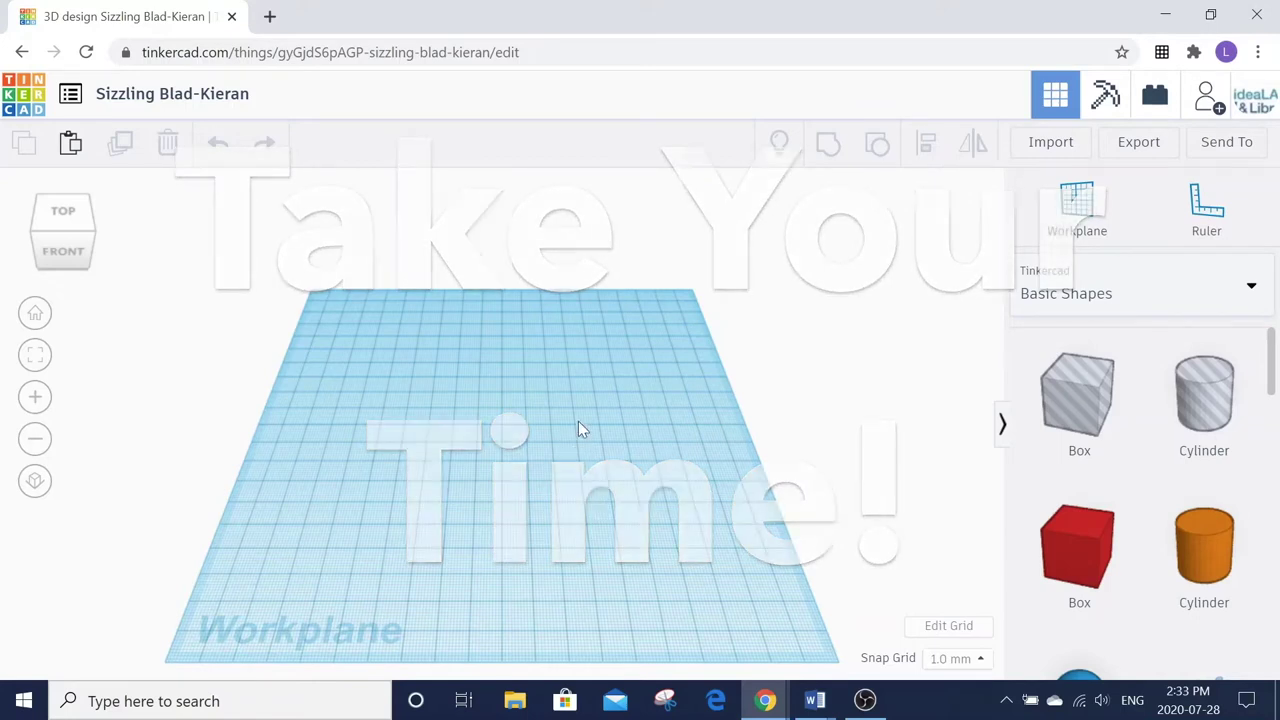
Step: Place a sphere near the centre of the workplane and color it light pink
scroll(1105, 477, "down", 3)
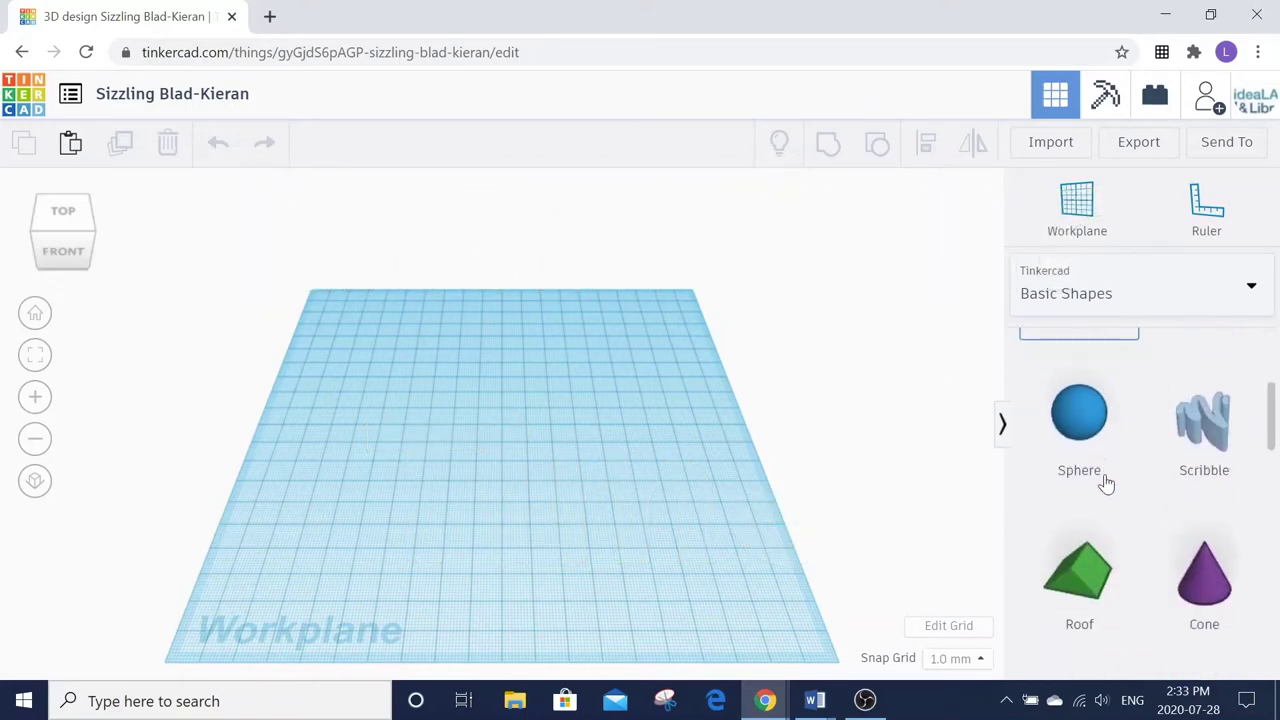
left_click_drag(1074, 408, 506, 484)
left_click(818, 283)
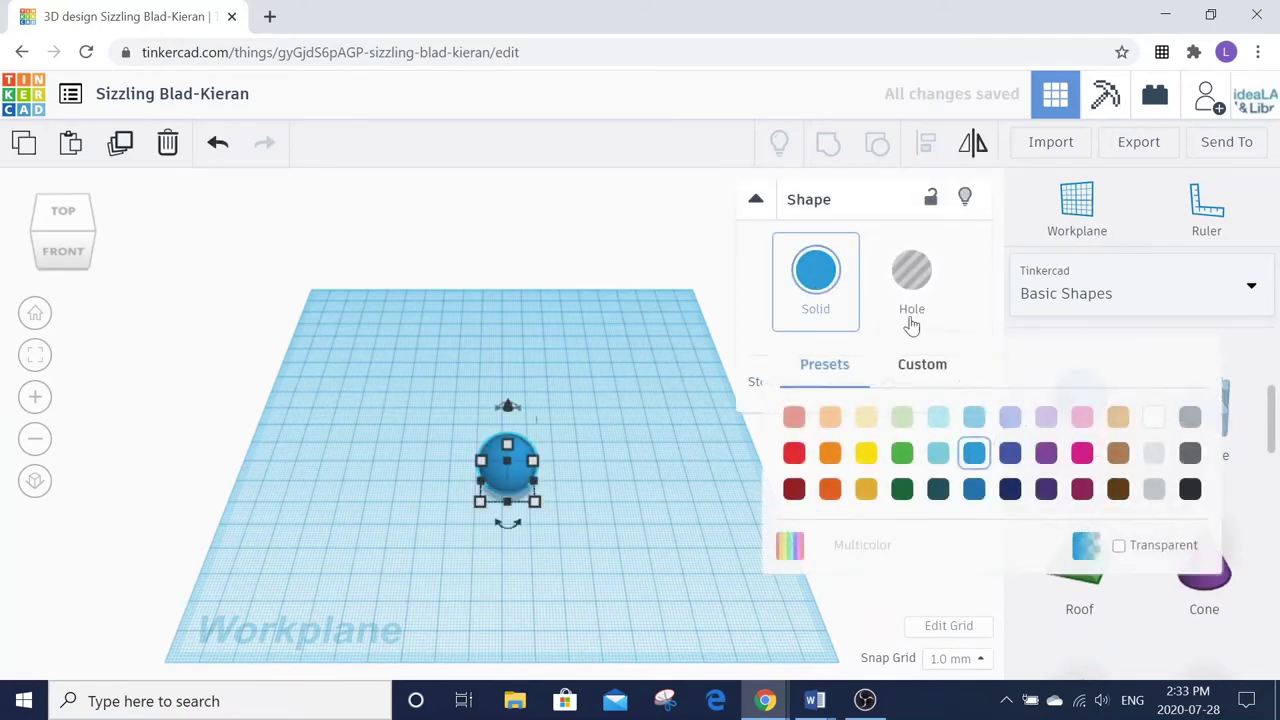
left_click(1082, 416)
Step: Stretch the sphere into a body about 19 mm wide and 33 mm long, and raise it above the workplane
scroll(560, 528, "up", 4)
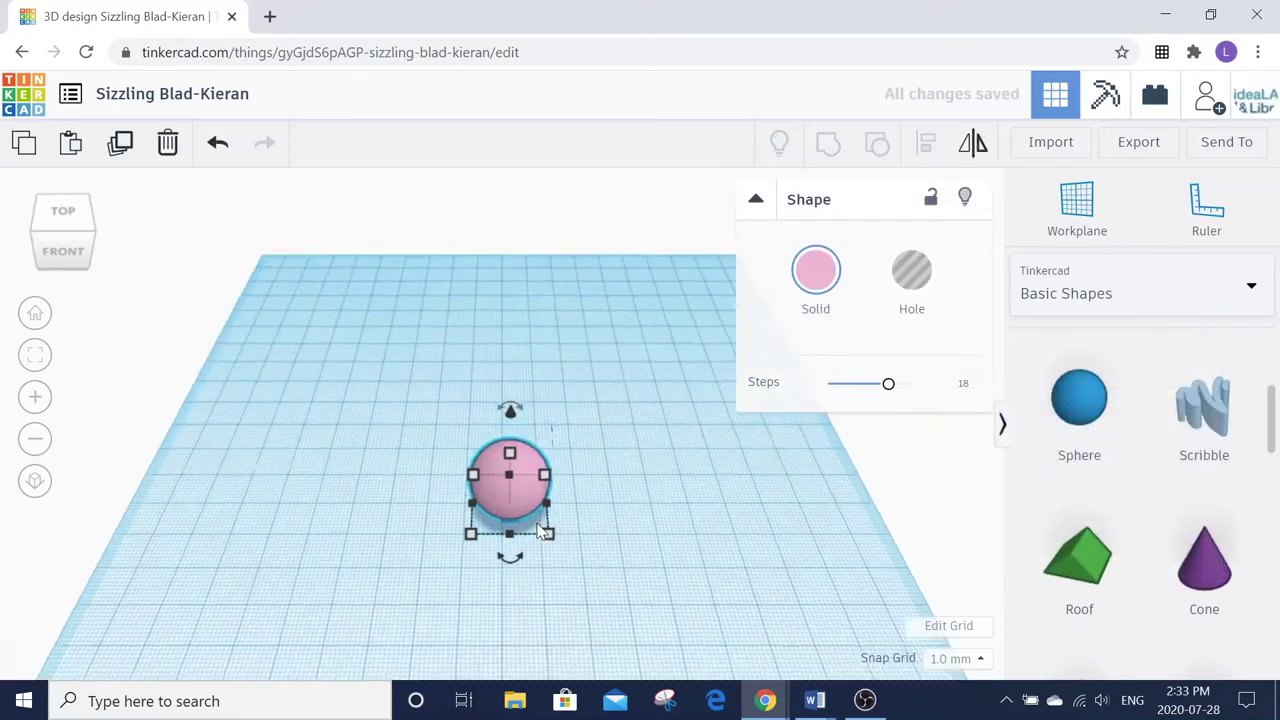
right_click_drag(603, 535, 602, 504)
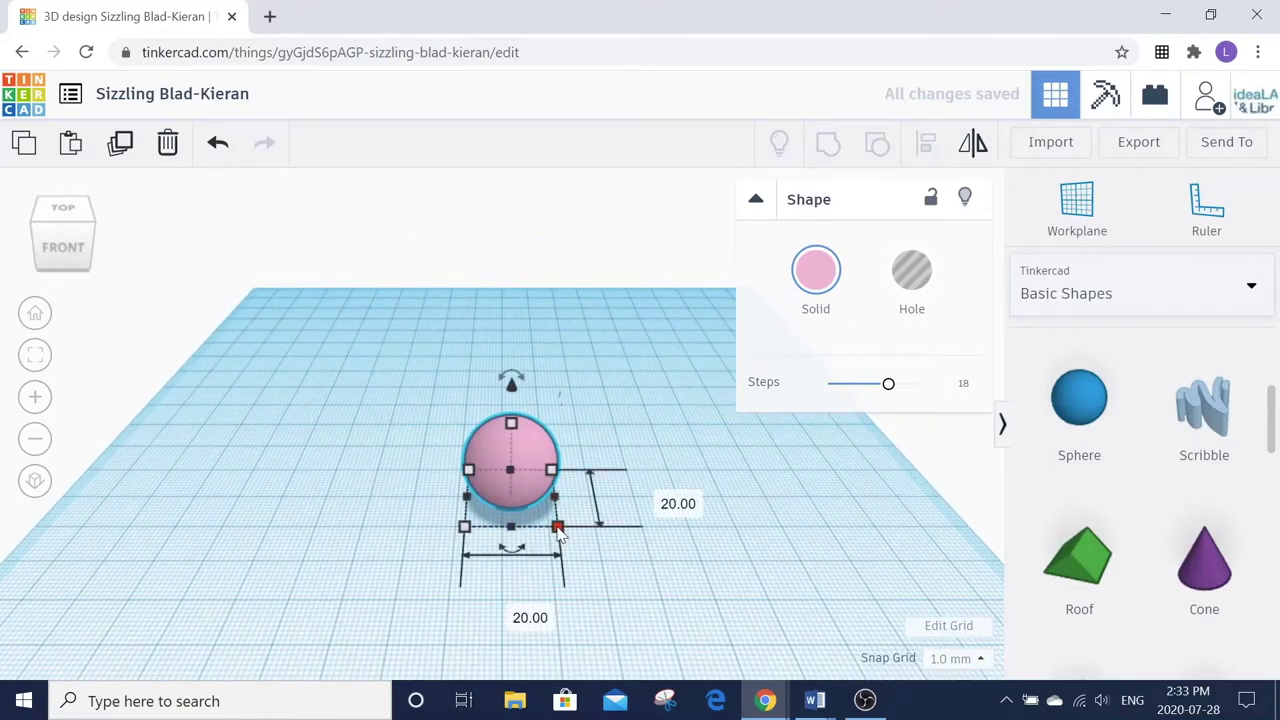
left_click_drag(551, 552, 559, 573)
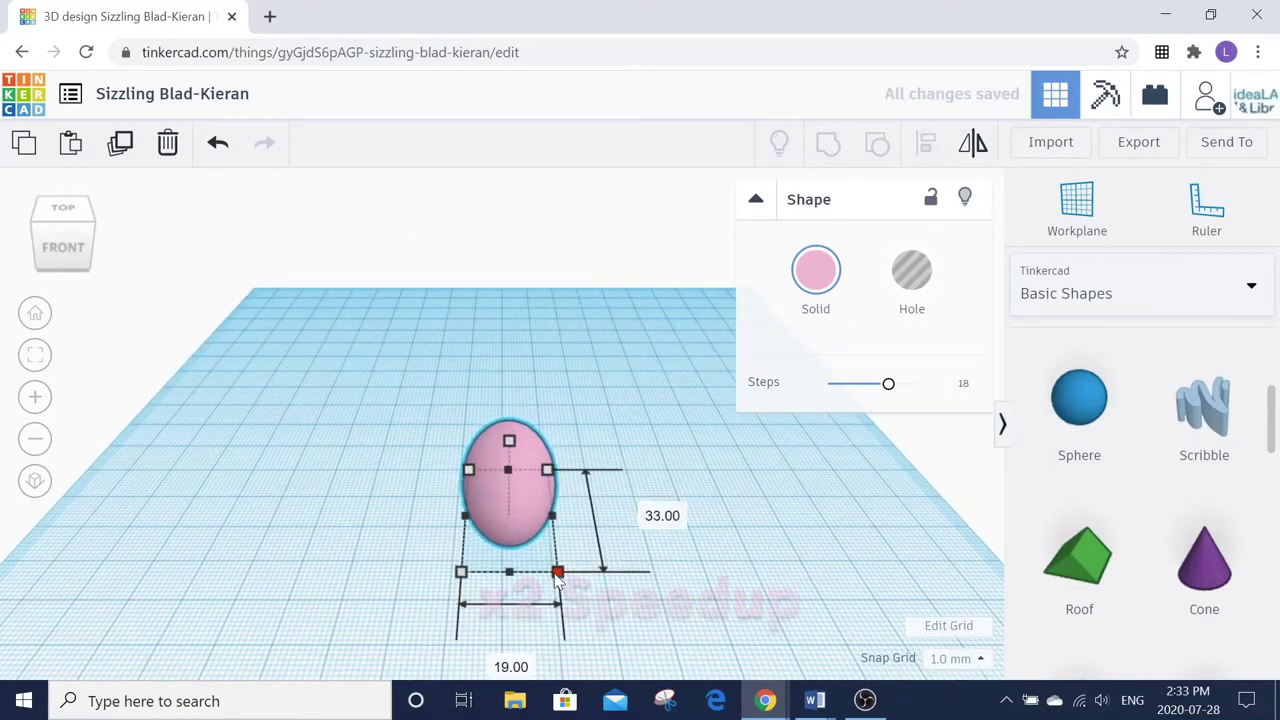
left_click_drag(508, 410, 509, 397)
left_click(604, 524)
right_click_drag(604, 524, 613, 484)
scroll(596, 488, "up", 5)
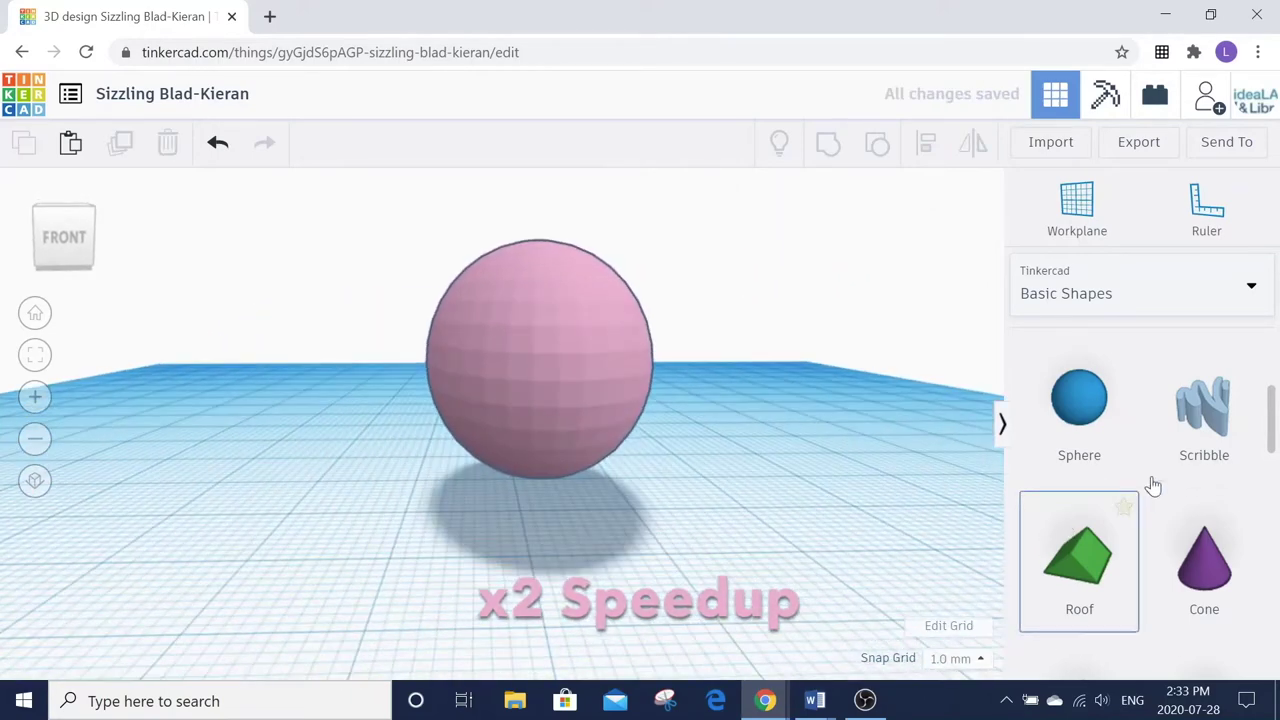
Step: Add a cylinder beside the body, narrow its base to leg size and color it light pink
scroll(1155, 489, "up", 3)
left_click_drag(1192, 568, 750, 536)
left_click_drag(600, 496, 840, 565)
scroll(766, 541, "down", 4)
left_click(817, 278)
left_click(1083, 419)
Step: Shorten the cylinder and position it under the body as the first leg
left_click_drag(728, 373, 446, 382)
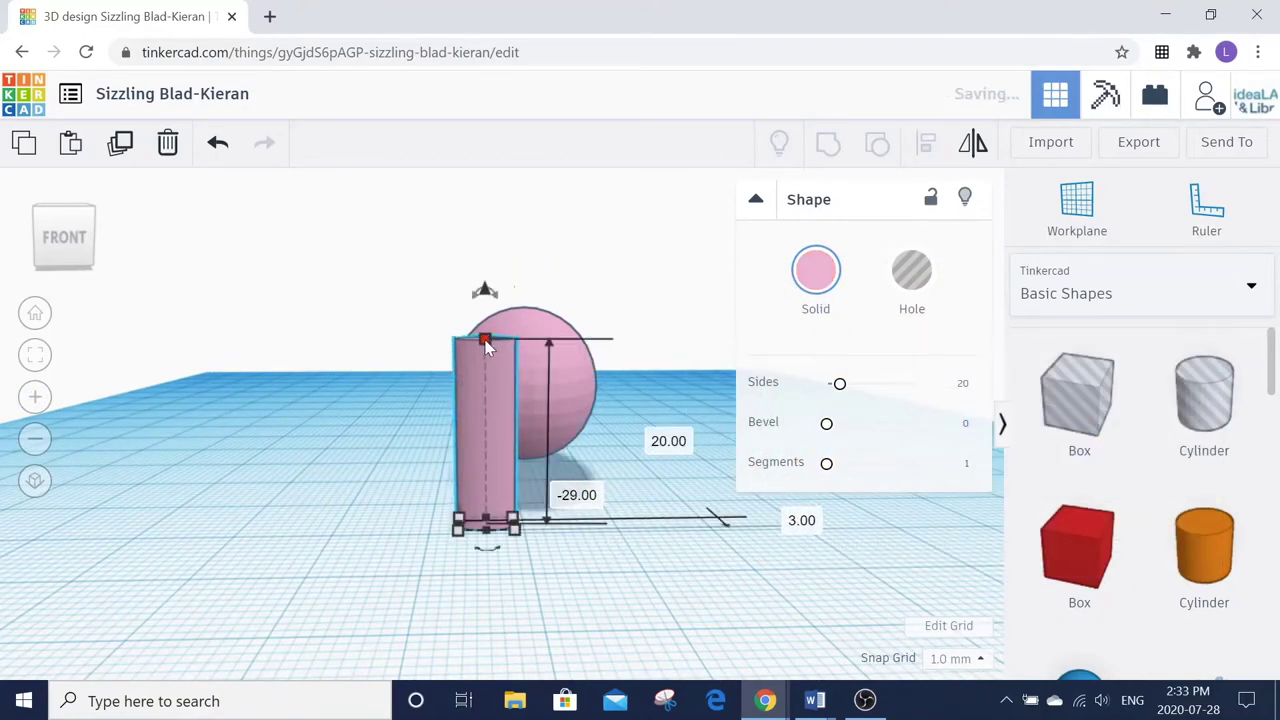
left_click_drag(486, 341, 484, 405)
right_click_drag(430, 446, 498, 462)
left_click_drag(704, 506, 627, 464)
Step: Duplicate the leg and shift the copy to the other side of the body
key("ctrl+d")
key("Right")
key("Right")
key("Right")
key("Right")
key("Right")
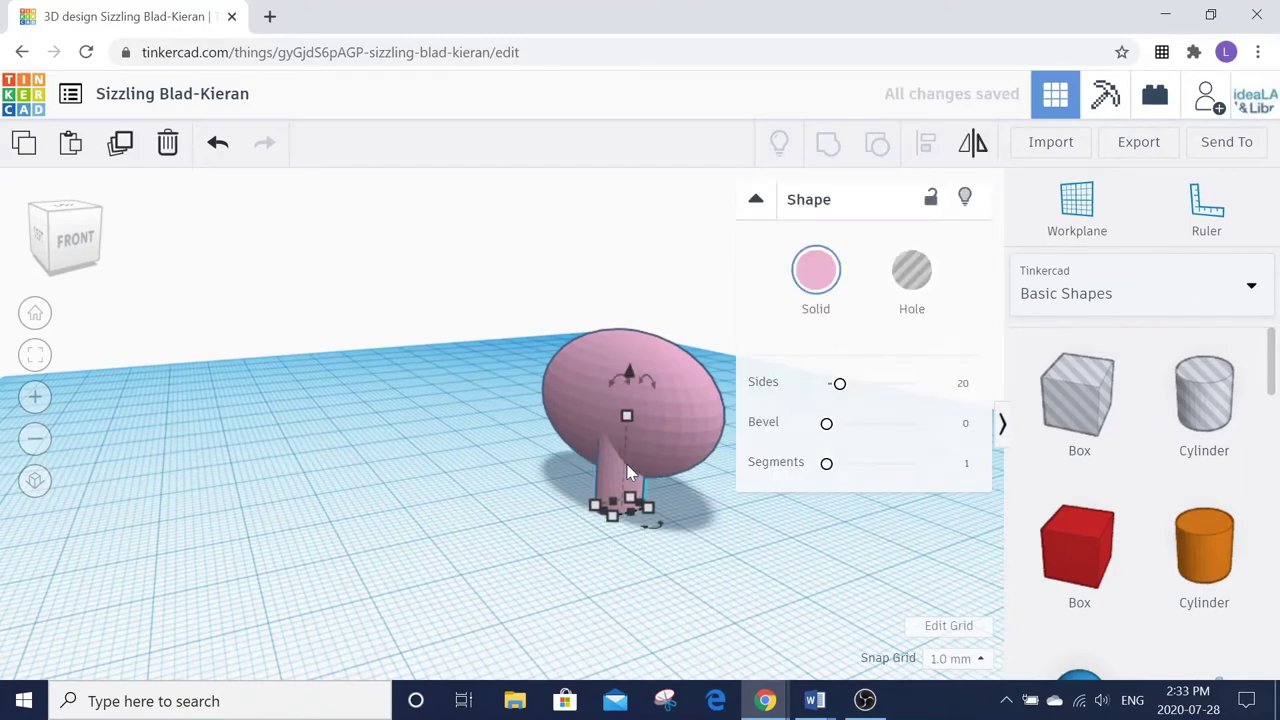
right_click_drag(632, 576, 563, 604)
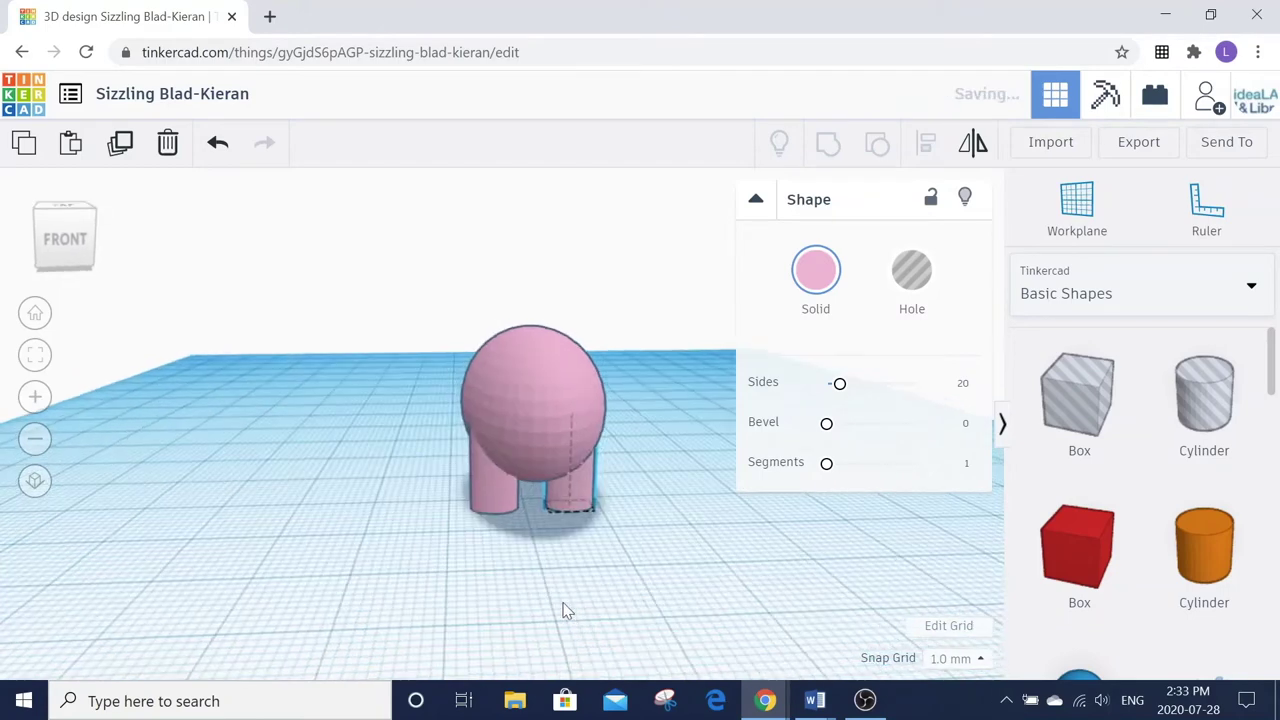
Step: Add two copies of the front legs under the rear of the body
left_click(474, 483)
left_click(481, 484)
right_click_drag(404, 552, 486, 561)
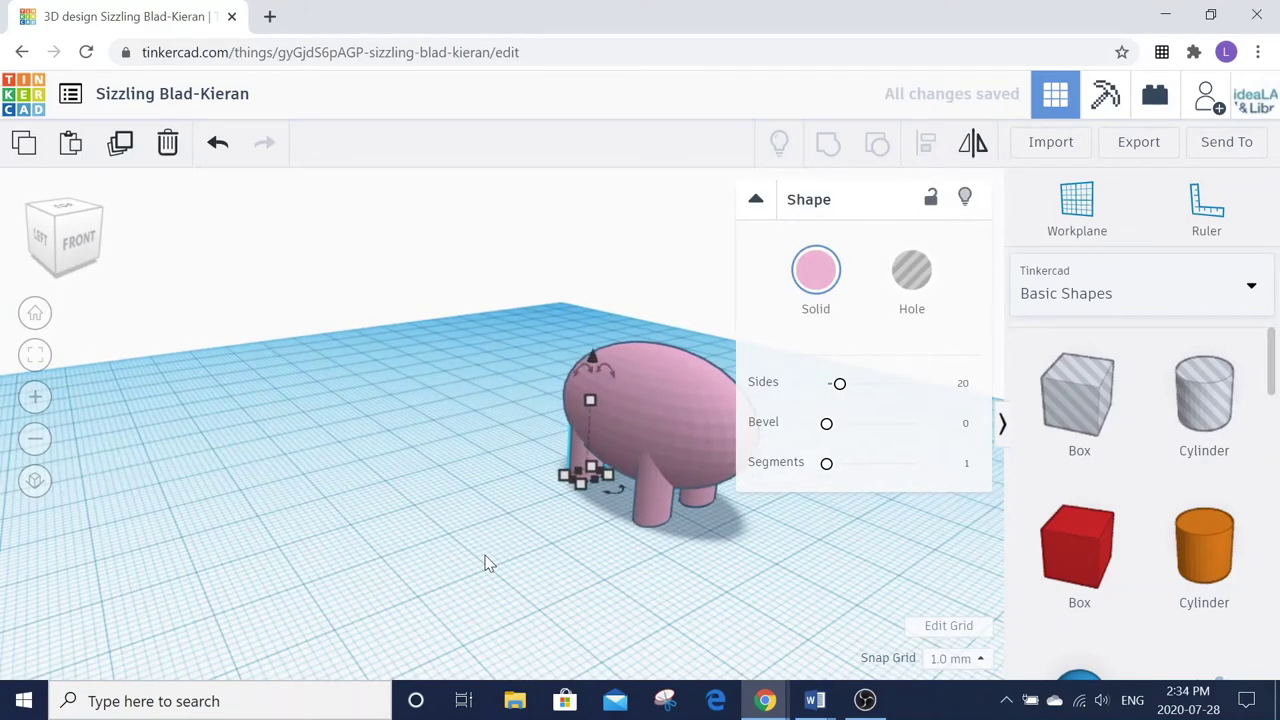
right_click_drag(484, 563, 281, 469)
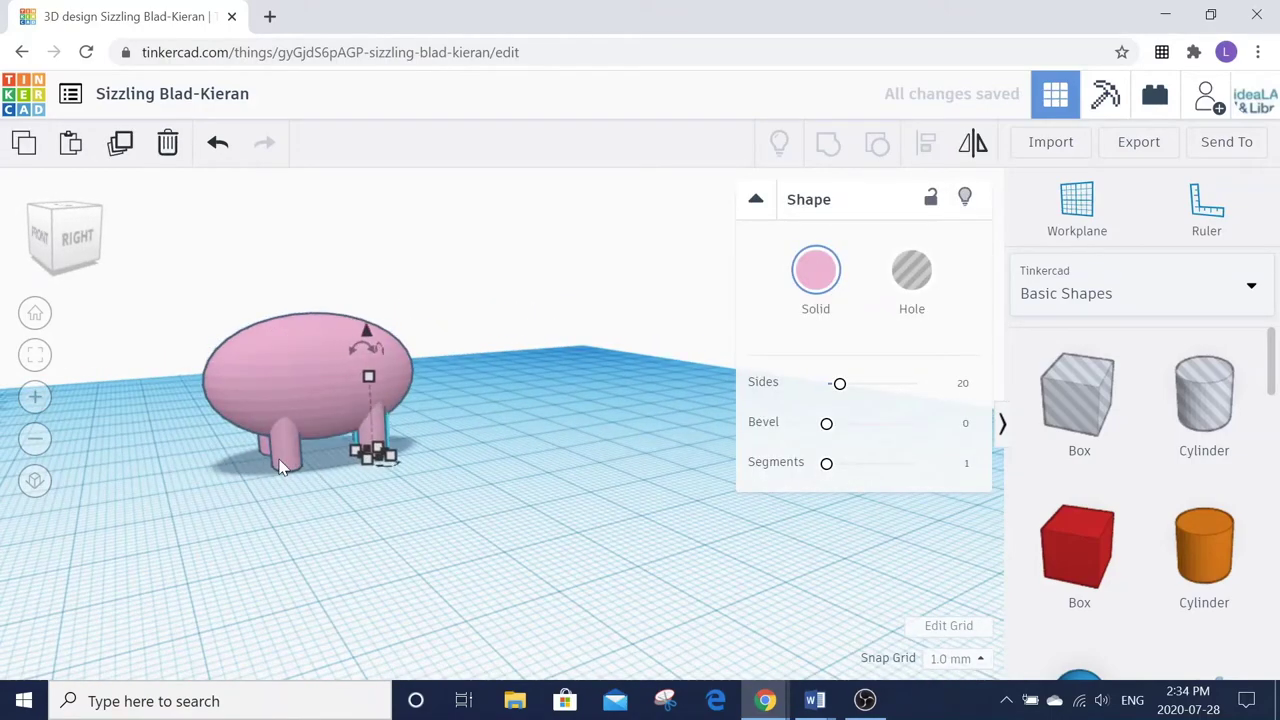
left_click(211, 490)
Step: Add a second sphere for the pig's head and color it light pink
right_click_drag(207, 477, 430, 508)
left_click_drag(1072, 677, 629, 570)
left_click(825, 282)
left_click(1084, 424)
Step: Move the head sphere to the front of the body and adjust its height and size
left_click_drag(638, 434, 623, 549)
mouse_move(695, 556)
right_mouse_down()
mouse_move(711, 526)
mouse_move(701, 533)
right_mouse_up()
left_click_drag(697, 377, 413, 383)
right_click_drag(412, 510, 450, 516)
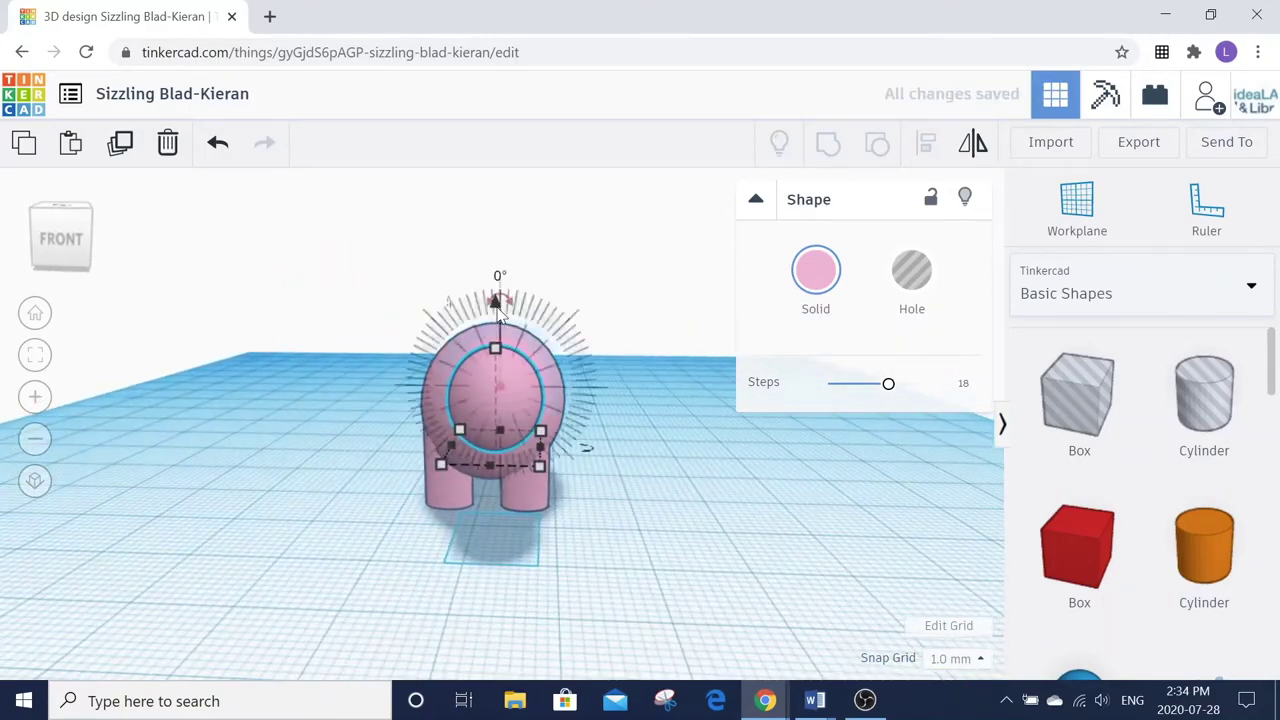
left_click_drag(496, 303, 496, 294)
left_click_drag(434, 453, 428, 451)
Step: Widen the head slightly so it fits the body
left_click(565, 538)
right_click_drag(565, 538, 466, 423)
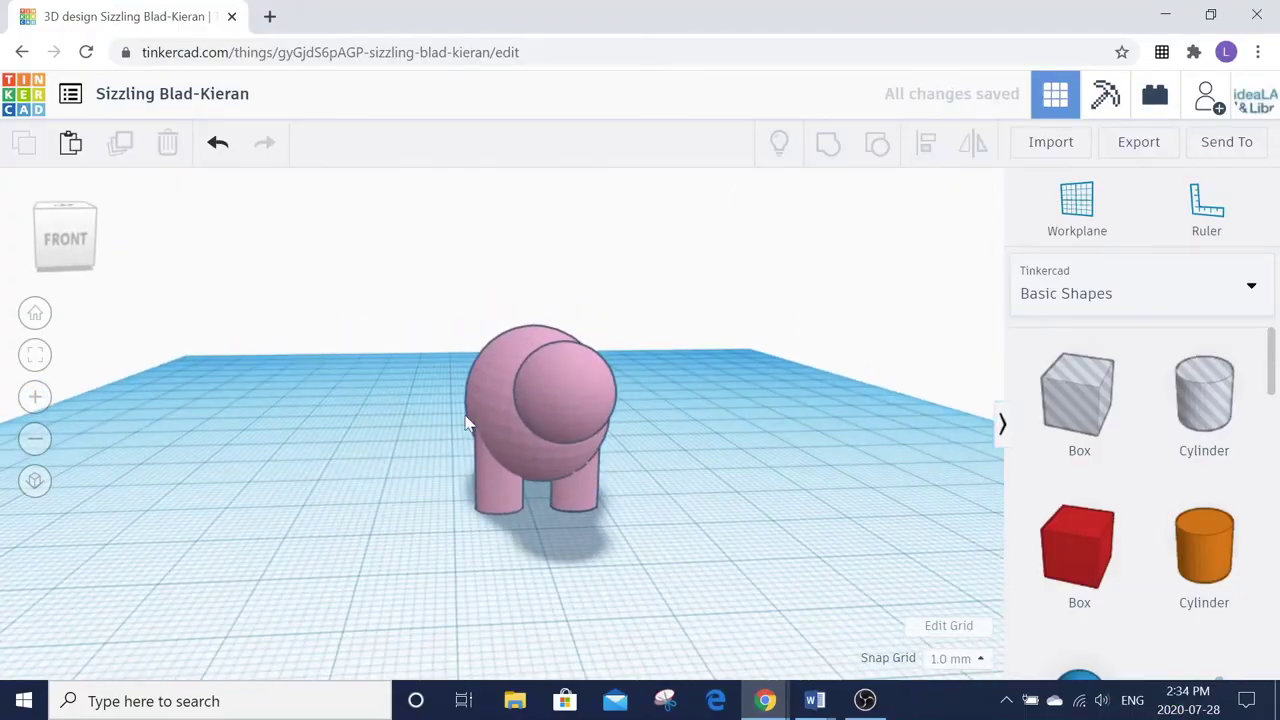
left_click_drag(430, 459, 431, 459)
left_click(532, 362)
left_click_drag(510, 427, 498, 423)
Step: Group the body, the four legs and the head into one shape
left_click(733, 512)
left_click_drag(433, 290, 726, 531)
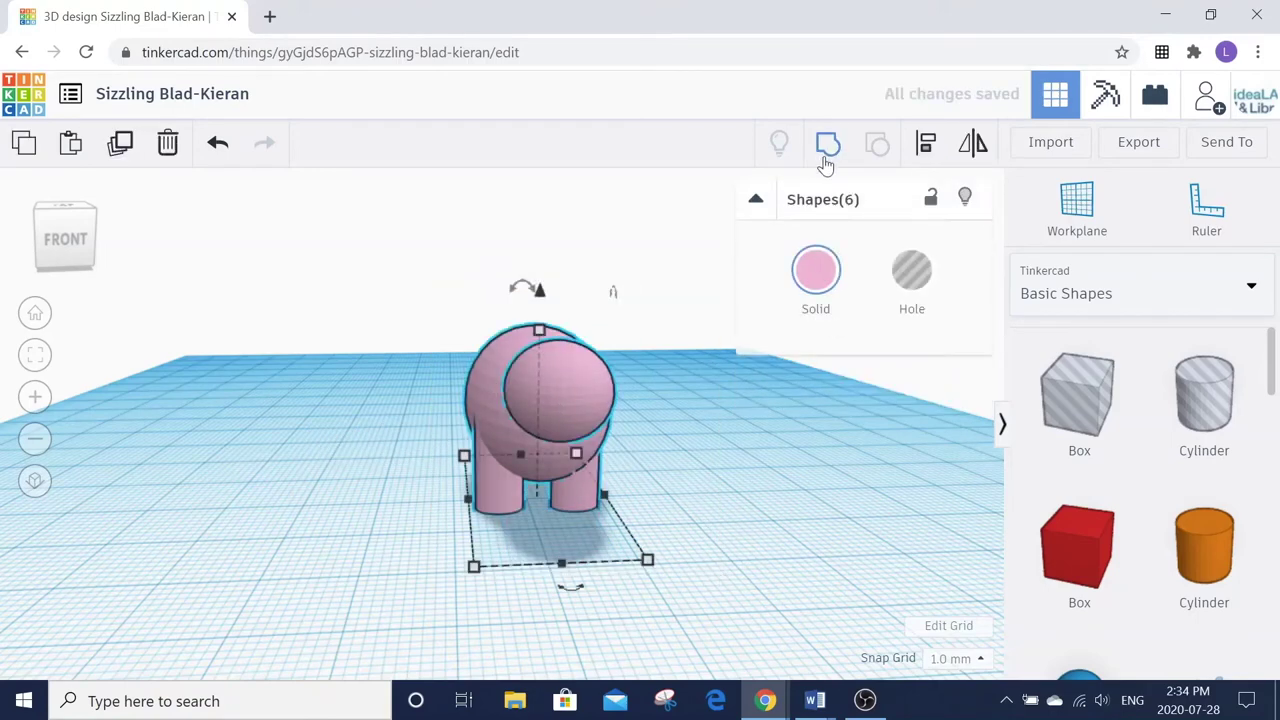
left_click(825, 160)
left_click(723, 506)
left_click(490, 502)
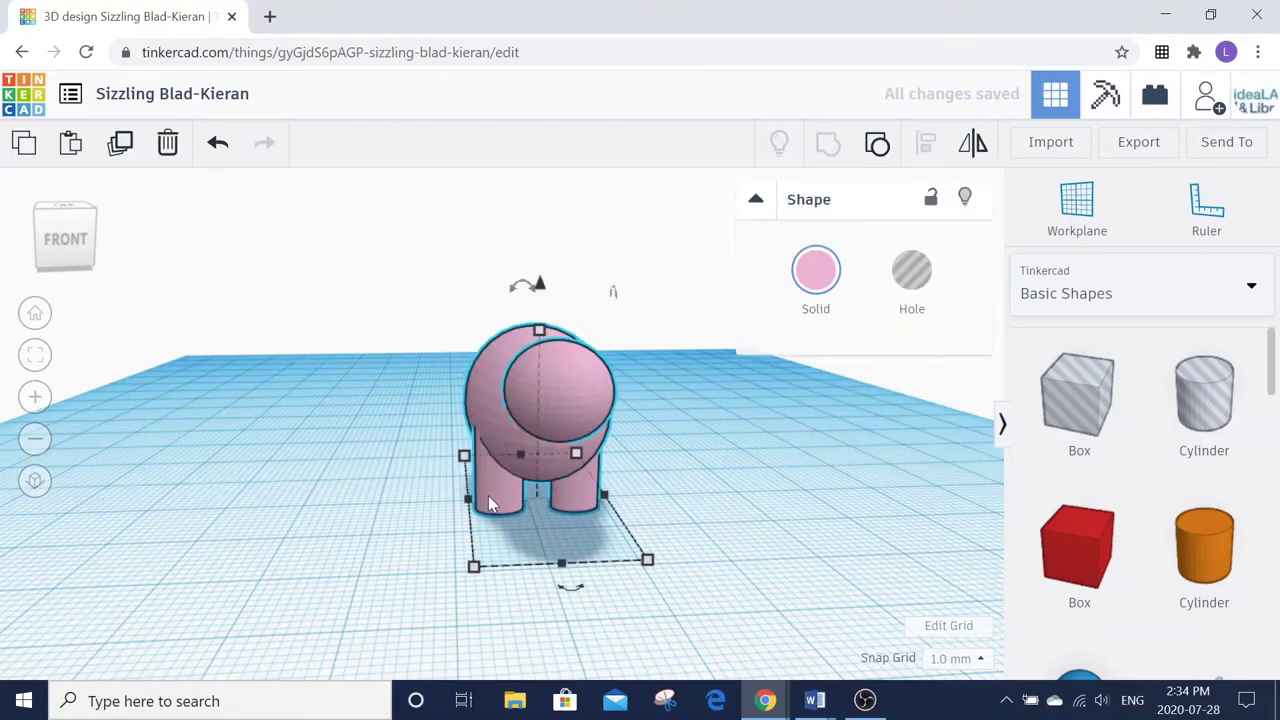
Step: Add a light pink cylinder for the snout, shrink it and place it in front of the head
left_click_drag(1228, 558, 806, 545)
left_click(816, 270)
left_click(1083, 414)
left_click_drag(942, 577, 724, 521)
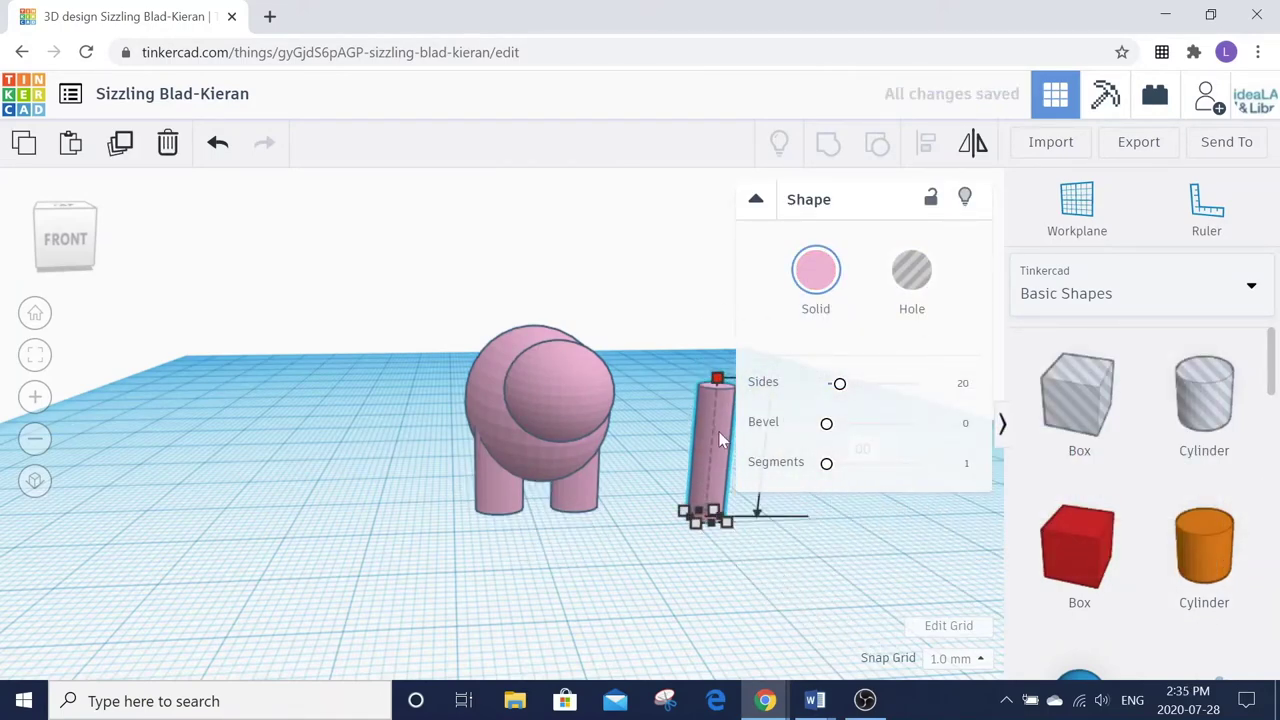
left_click_drag(716, 468, 576, 537)
Step: Rotate the snout cylinder by 90 degrees so it points forward
right_click_drag(650, 540, 157, 517)
scroll(78, 412, "up", 3)
left_click(79, 405)
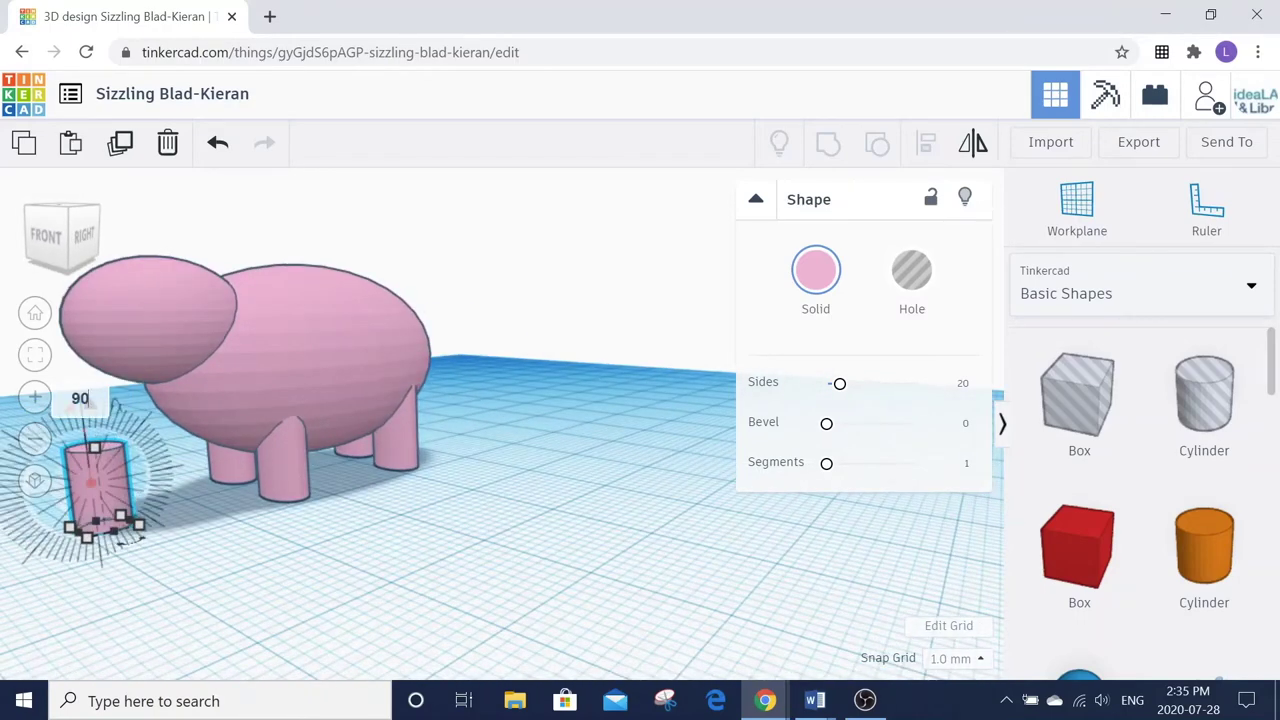
key("Return")
Step: Raise the snout to 15 mm above the workplane and fit it against the front of the head
right_click_drag(222, 565, 318, 548)
left_click_drag(515, 371, 504, 160)
scroll(462, 424, "down", 5)
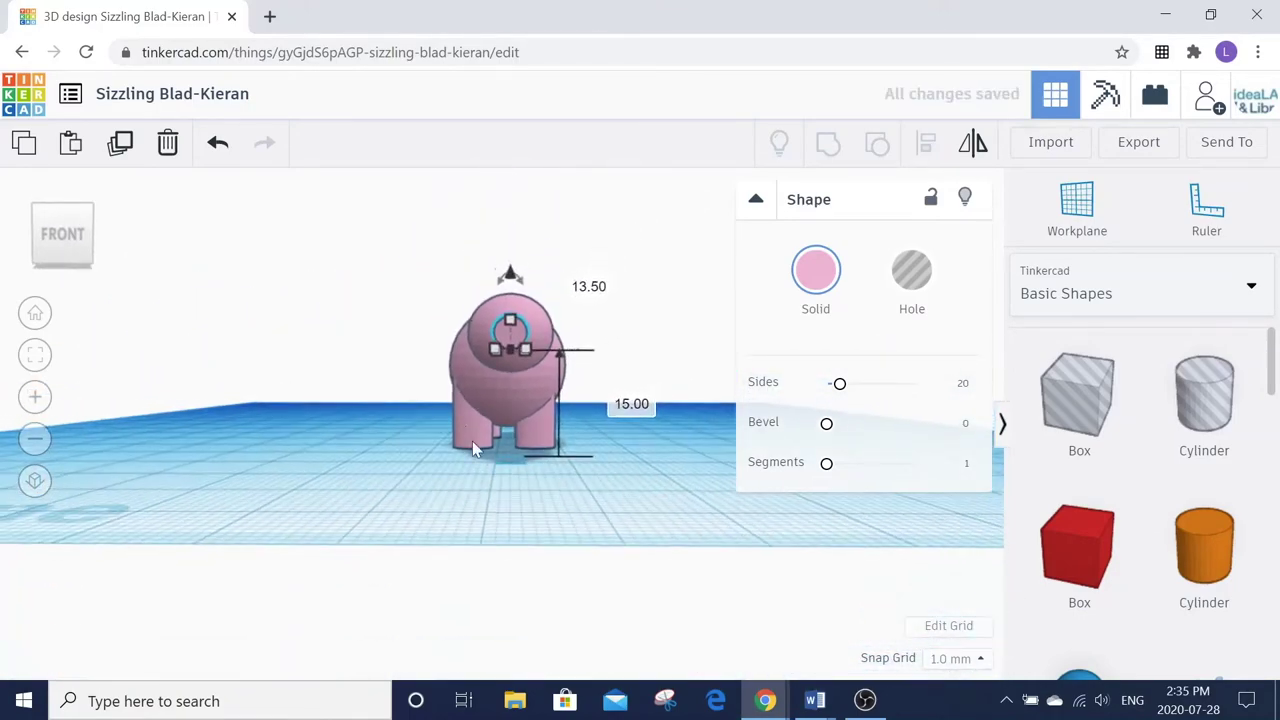
right_click_drag(465, 427, 477, 466)
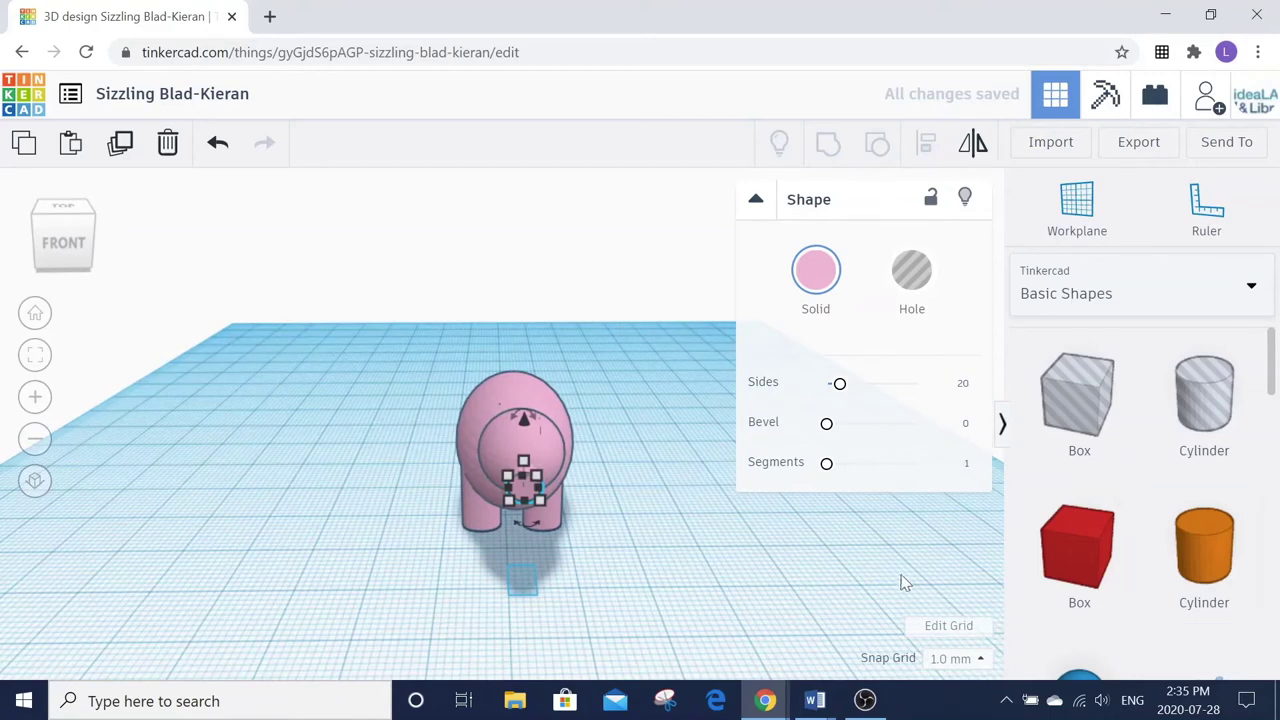
Step: Place a paraboloid beside the pig and color it light pink
scroll(1200, 580, "down", 6)
left_click_drag(1079, 425, 354, 520)
left_click(816, 270)
left_click(1083, 414)
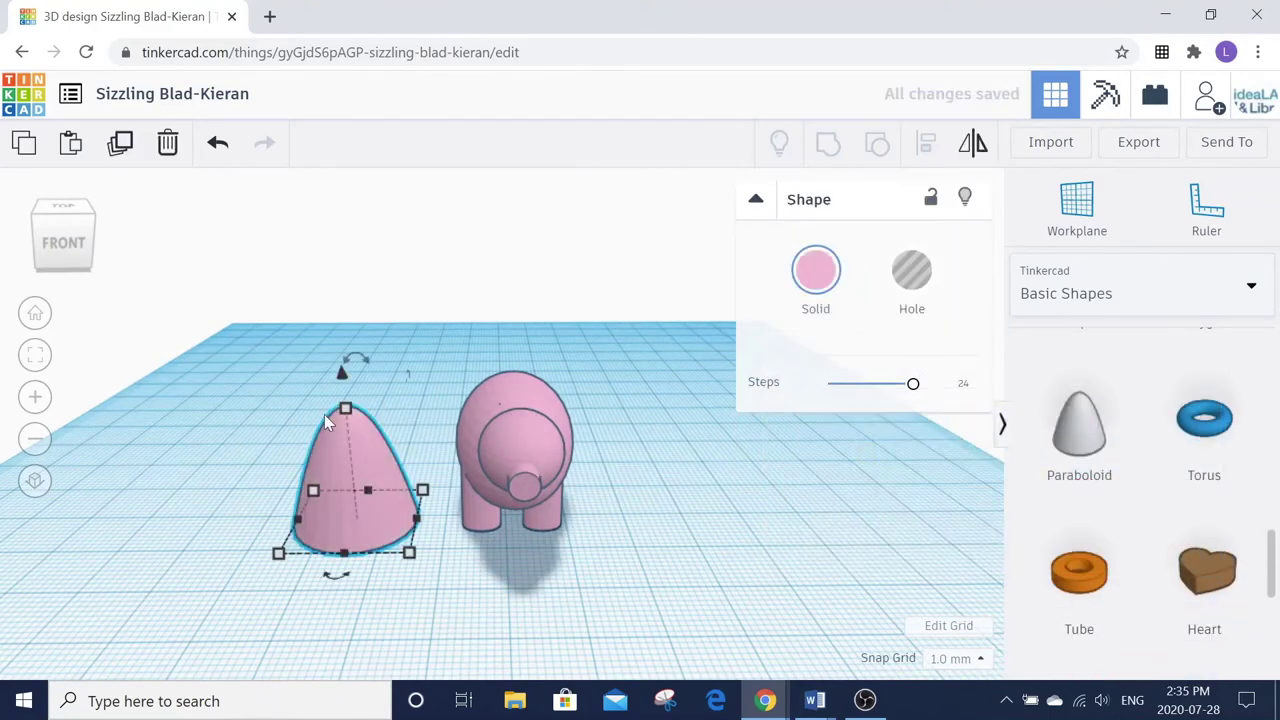
Step: Shrink the paraboloid into a small ear, narrowing its base and making it 1 mm thick
left_click(541, 522)
type("2")
key("Return")
left_click_drag(270, 434, 361, 525)
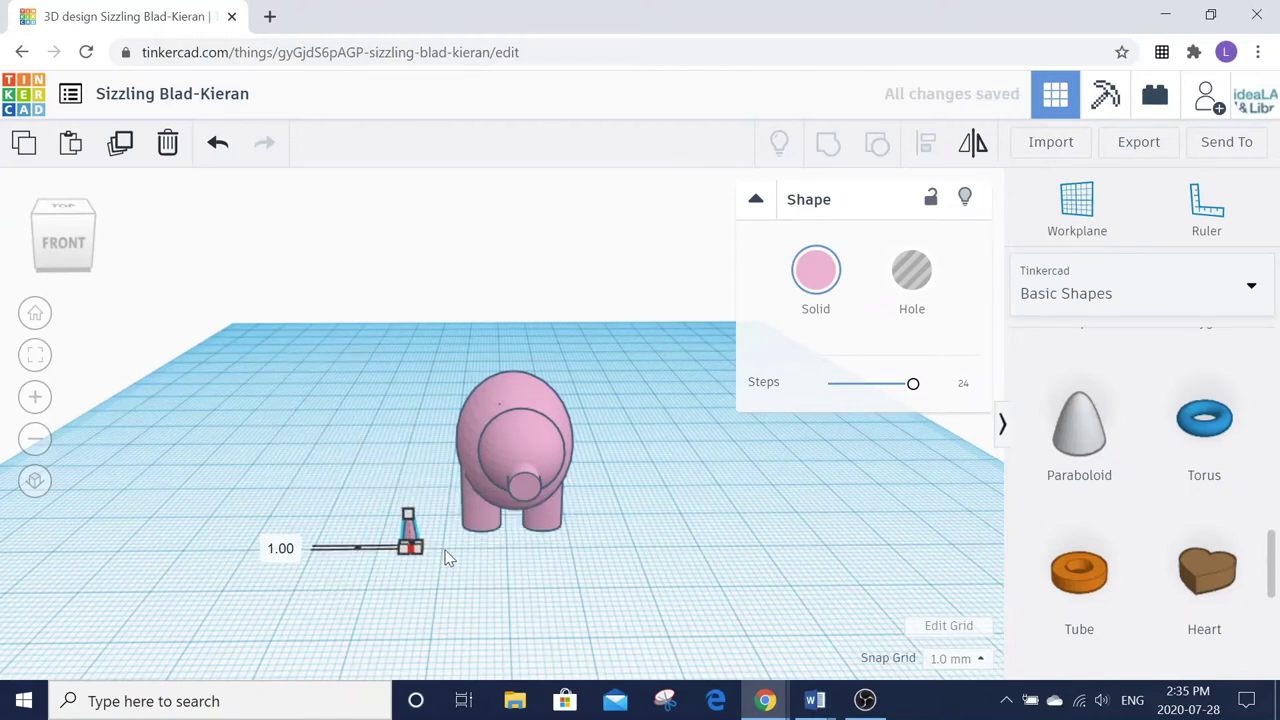
Step: Raise the ear to the height of the head and move it towards the pig
left_click_drag(376, 545, 358, 400)
scroll(396, 542, "up", 3)
left_click_drag(355, 489, 483, 478)
left_click_drag(468, 382, 447, 403)
Step: Nudge the ear into place on top of the head and set a second ear on the opposite side
key("Right")
key("Right")
key("Right")
key("Right")
key("Down")
key("Down")
key("Down")
key("Down")
key("Down")
left_click_drag(507, 364, 648, 391)
left_click(683, 526)
Step: Add a paraboloid hole beside the pig and set its base to 2 mm by 2 mm
left_click_drag(1106, 457, 760, 496)
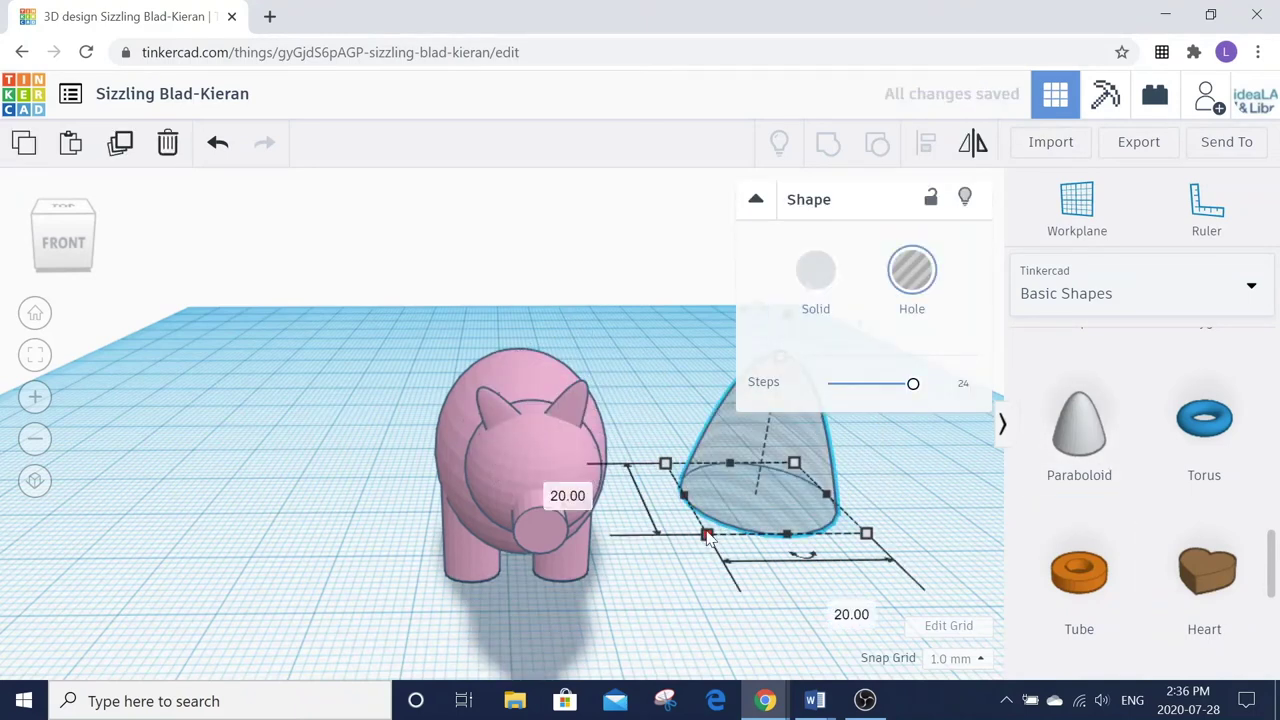
type("2")
key("Return")
left_click(780, 525)
type("2")
key("Return")
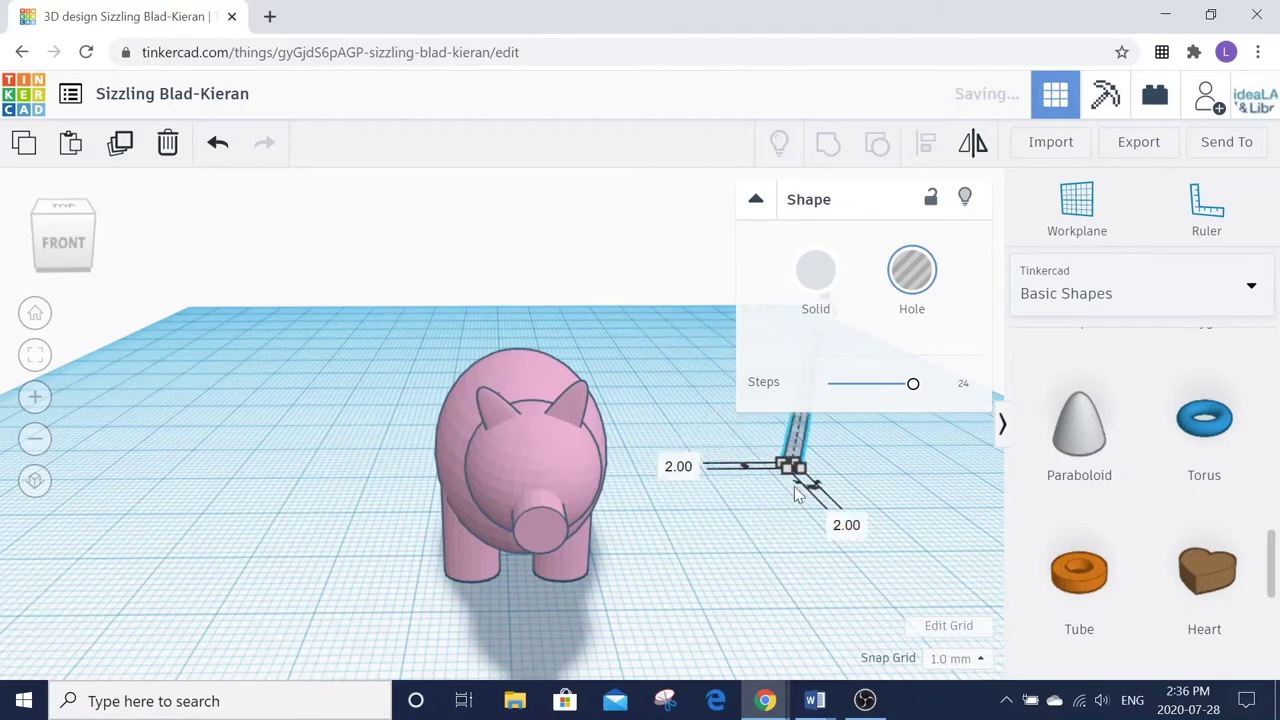
Step: Shorten the paraboloid hole and position it in front of the pig below the snout
left_click_drag(800, 452, 575, 662)
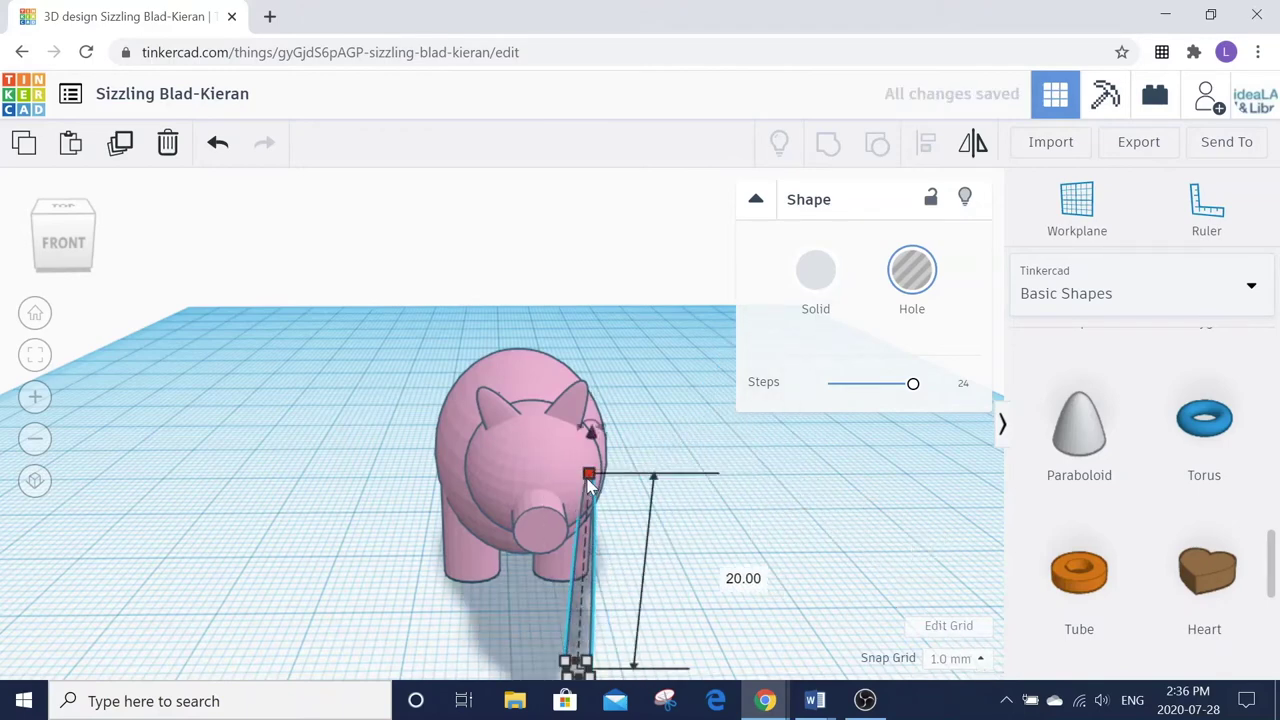
key("Return")
left_click_drag(587, 604, 566, 504)
Step: Rotate the paraboloid hole by 270 degrees so it lies horizontally
right_click_drag(622, 606, 480, 545)
left_click_drag(284, 377, 287, 378)
type("270")
key("Return")
Step: Raise the hole into the front of the snout and place a copy beside it for the second nostril
right_click_drag(440, 583, 466, 582)
left_click_drag(494, 422, 490, 346)
right_click_drag(618, 500, 537, 489)
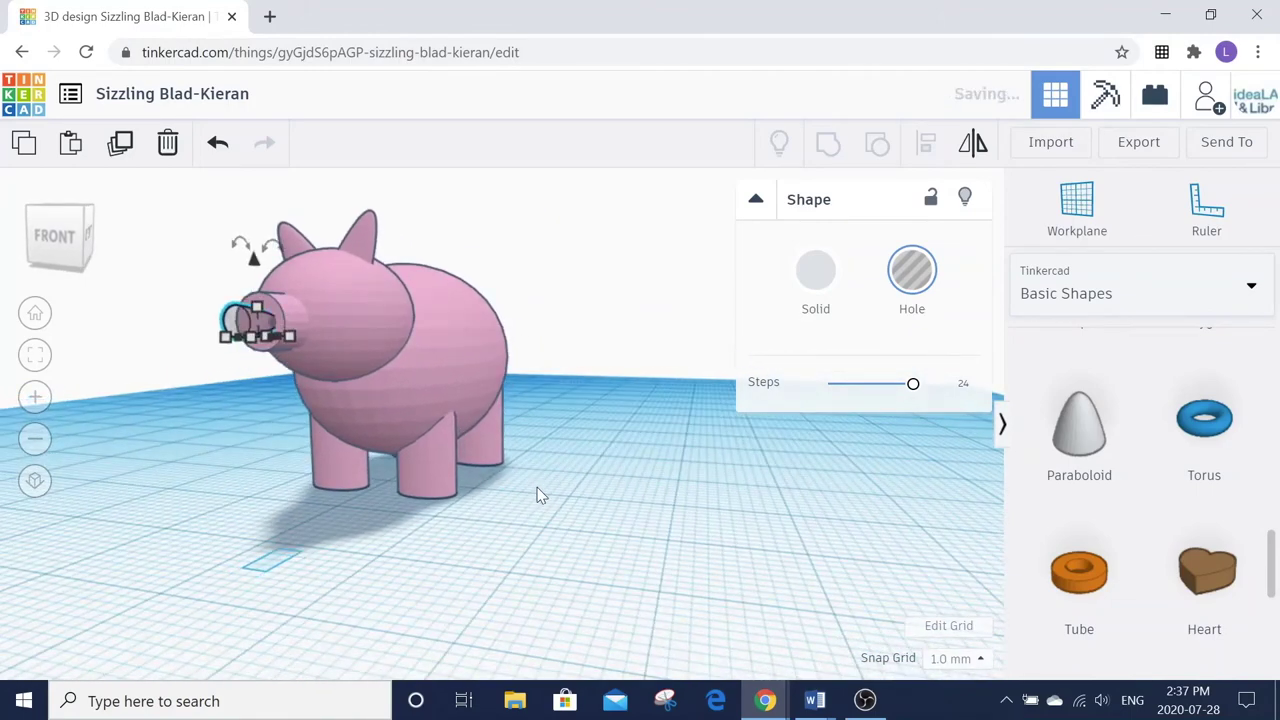
right_click_drag(246, 584, 297, 608)
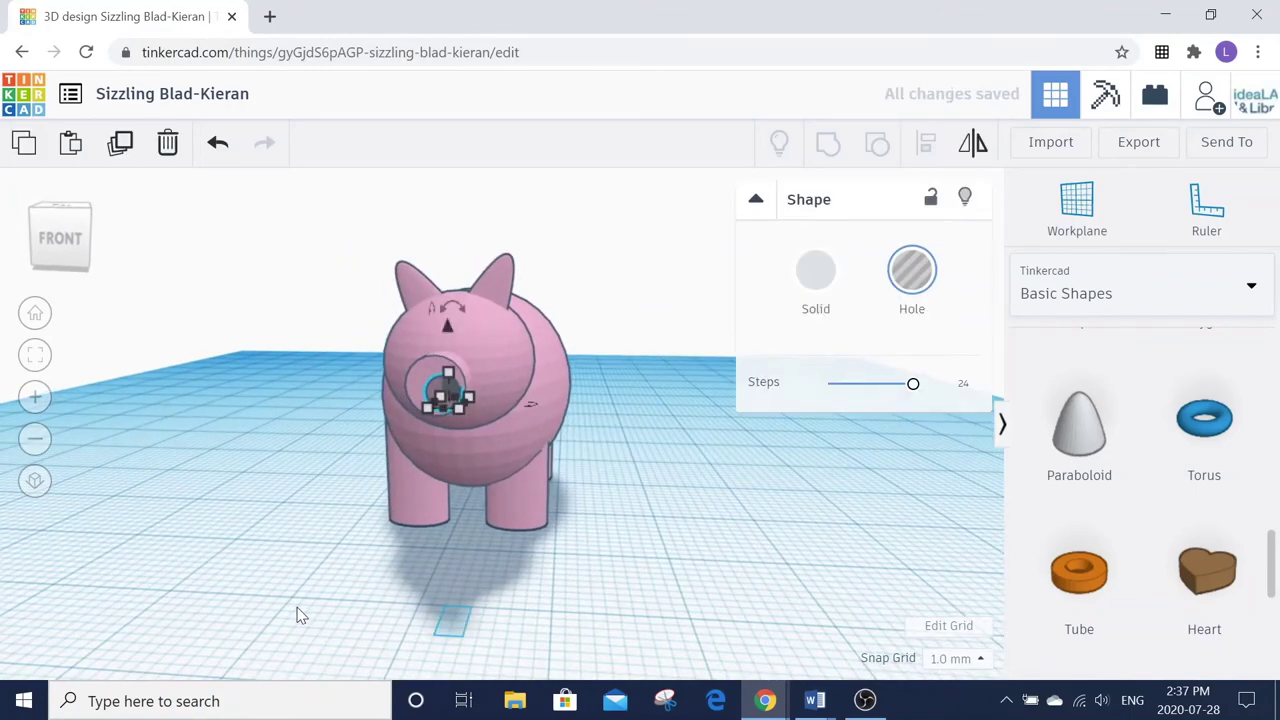
Step: Group the pig, ears, snout and both holes to cut the nostrils
left_click(240, 563)
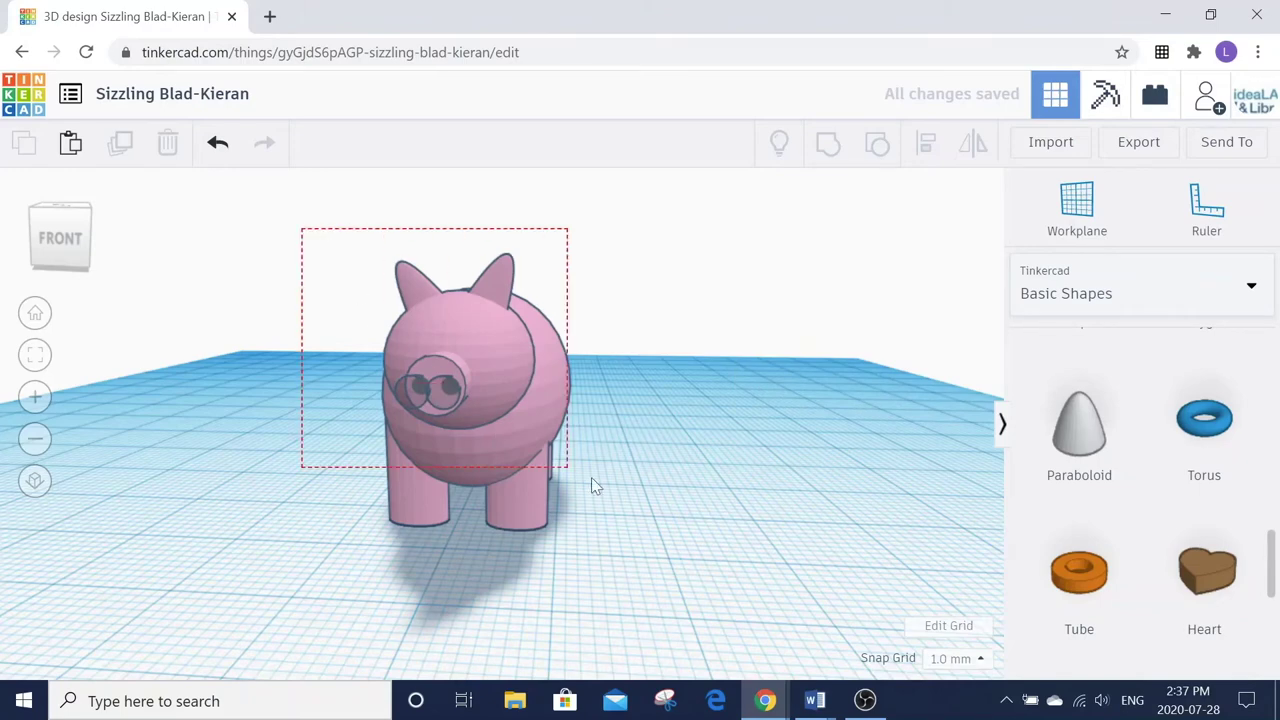
left_click_drag(591, 477, 593, 479)
key("ctrl+g")
left_click(637, 409)
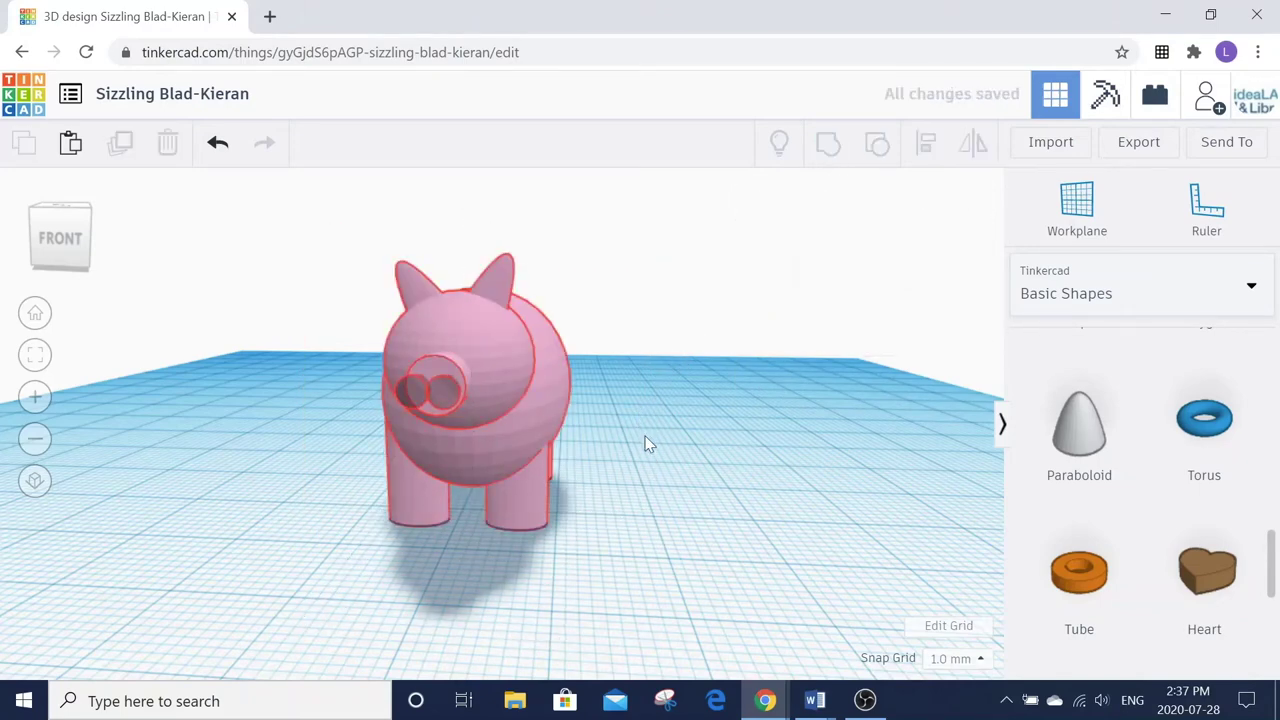
right_click_drag(643, 443, 644, 478)
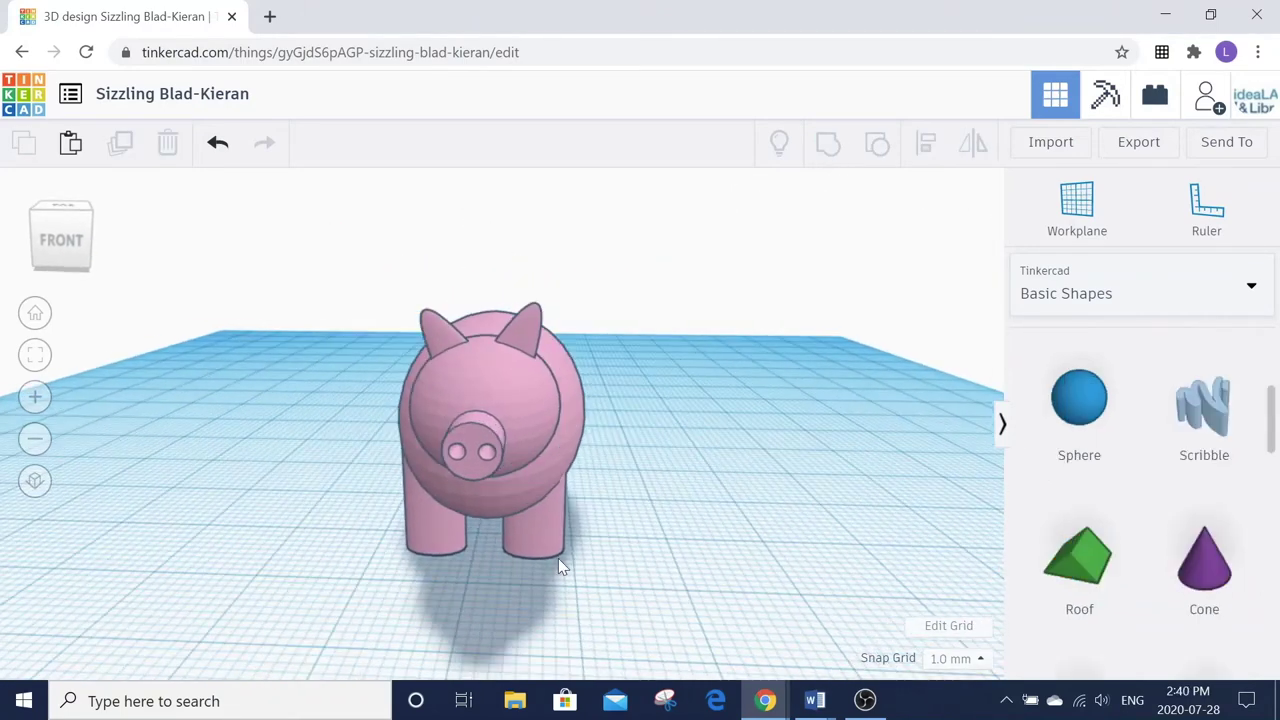
Step: Add a sphere, raise it above the workplane and set its width, length and height to 1 mm
left_click_drag(1077, 404, 278, 581)
left_click_drag(242, 331, 292, 168)
left_click(335, 500)
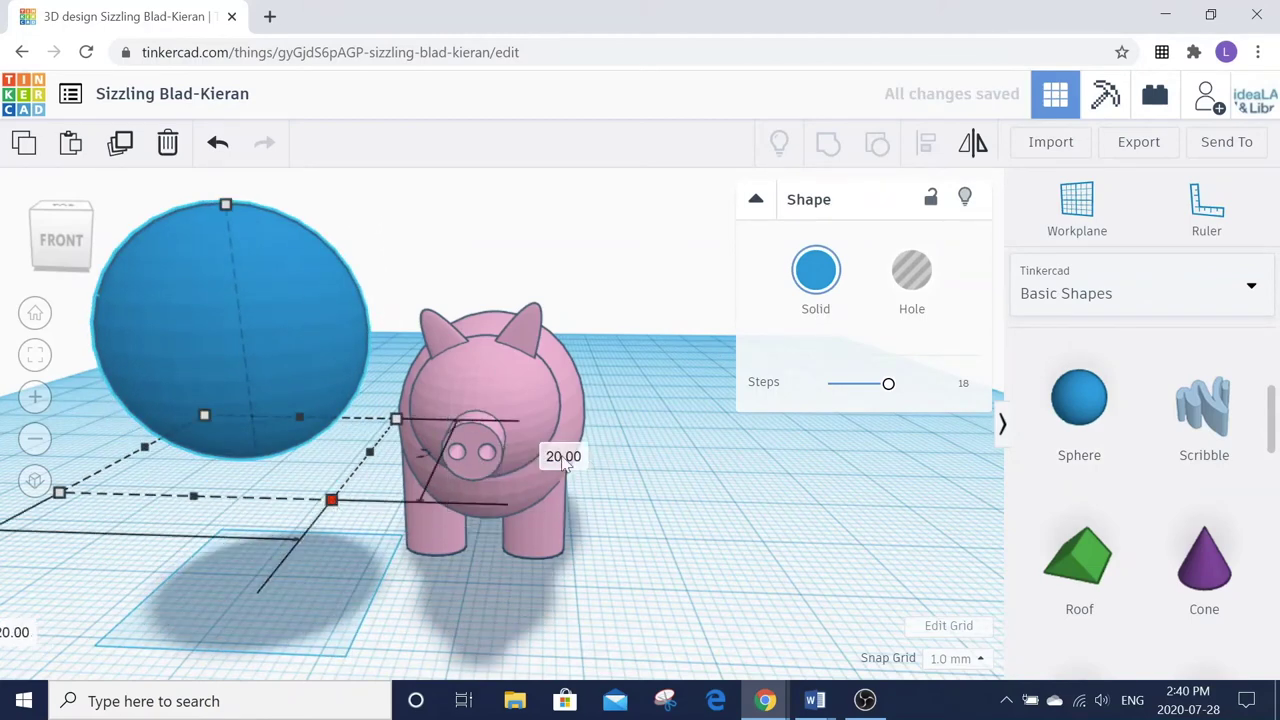
key("Return")
key("Return")
left_click(176, 210)
left_click(364, 318)
type("1")
key("Return")
Step: Color the small sphere black and move it across to the pig's head at eye height
left_click(816, 271)
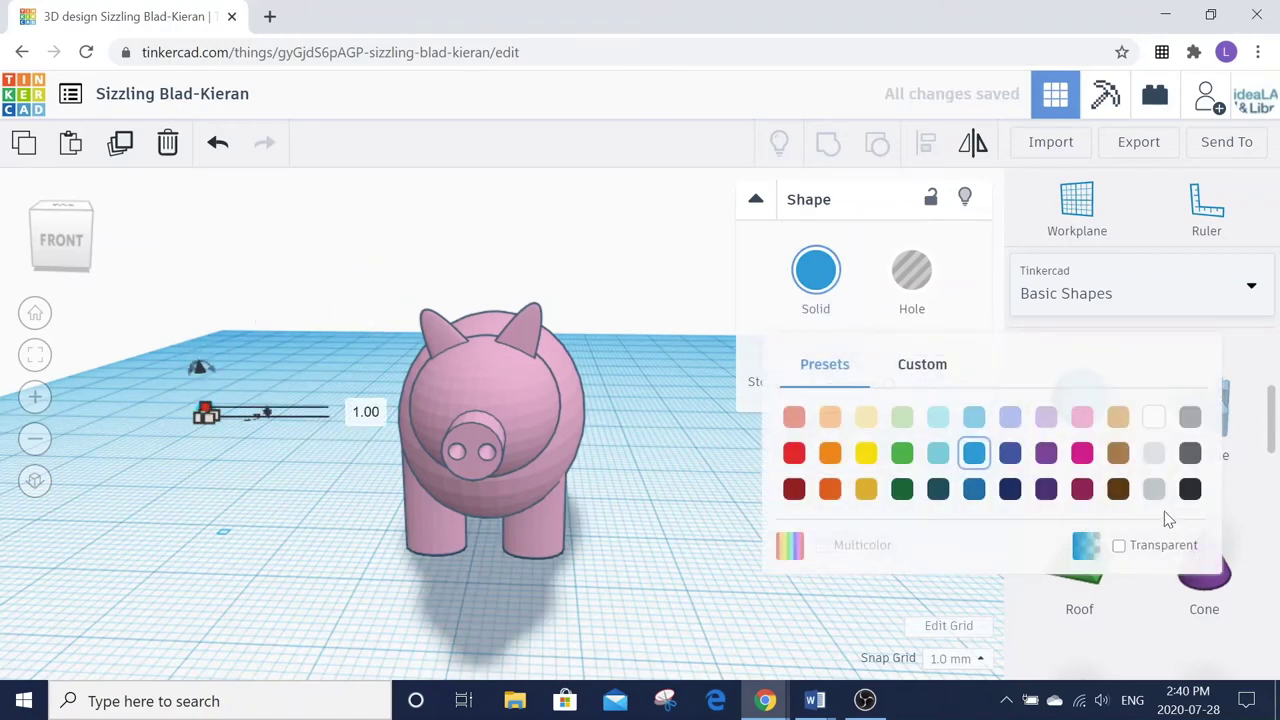
left_click(1191, 490)
key("Right")
key("Right")
key("Right")
key("Right")
key("Right")
key("Right")
key("Right")
key("Right")
key("Right")
key("Right")
key("Right")
key("Right")
key("Right")
key("Right")
key("Right")
key("Right")
key("Right")
key("Right")
key("Right")
key("Right")
key("Right")
key("Right")
key("Right")
key("Right")
key("ctrl+Up")
key("Left")
key("Left")
left_click_drag(443, 354, 443, 300)
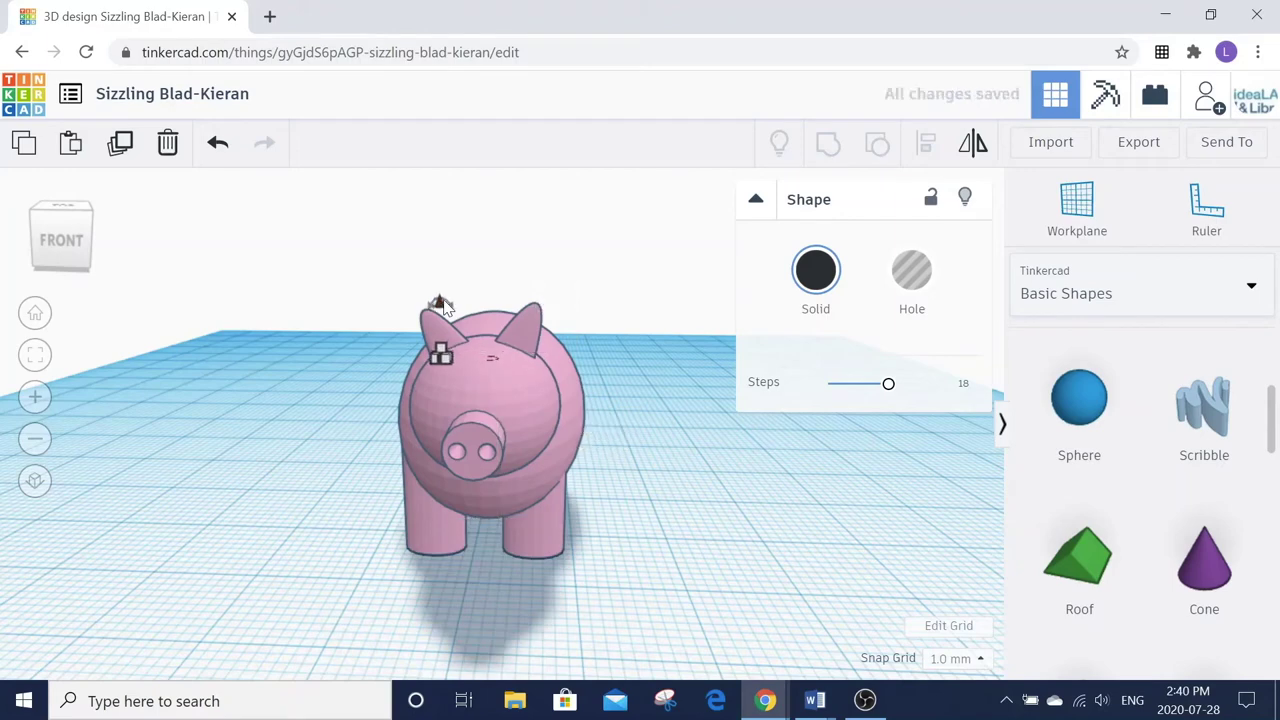
Step: Shift the black eye forward onto the face and raise it by 2 mm to 21 mm above the workplane
right_click_drag(449, 477, 470, 531)
key("shift+Down")
key("shift+Down")
key("Right")
key("Right")
key("Right")
key("Up")
key("Up")
left_click_drag(490, 530, 491, 510)
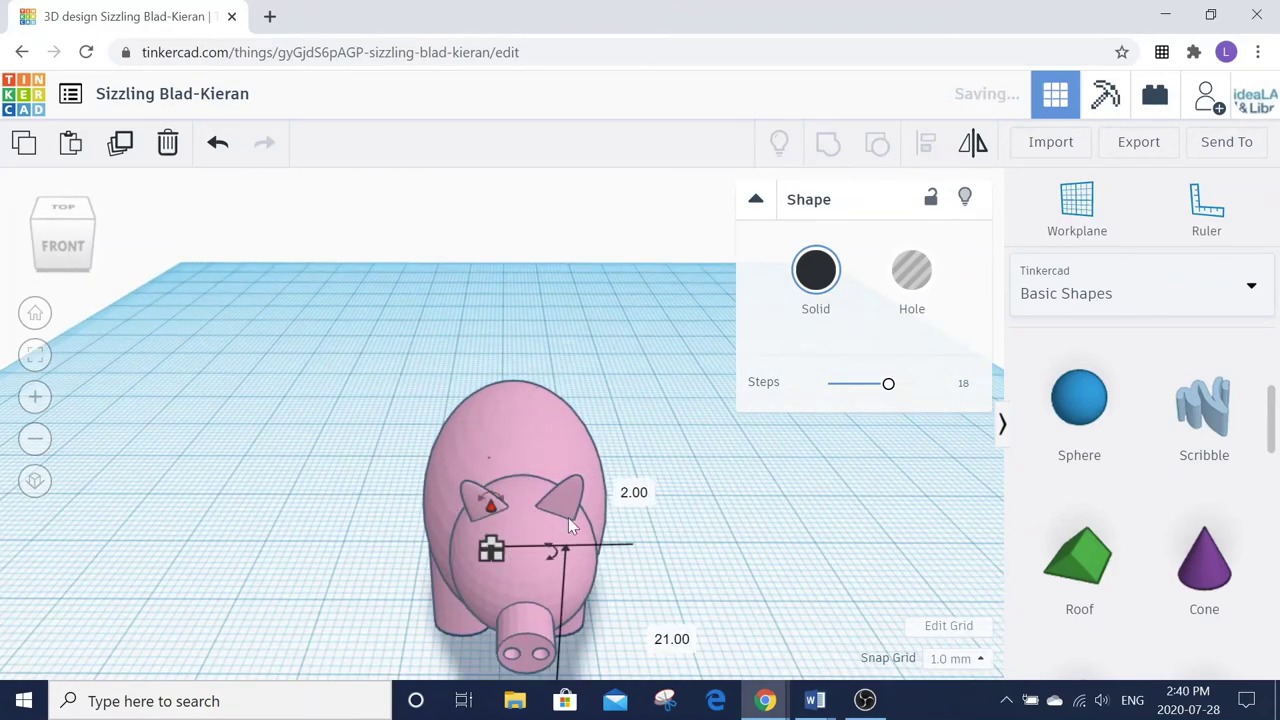
Step: Duplicate the black eye and move the copy 7 mm across the face to form the second eye
key("ctrl+d")
key("Right")
key("Right")
key("Right")
key("Right")
key("Right")
key("Right")
key("Right")
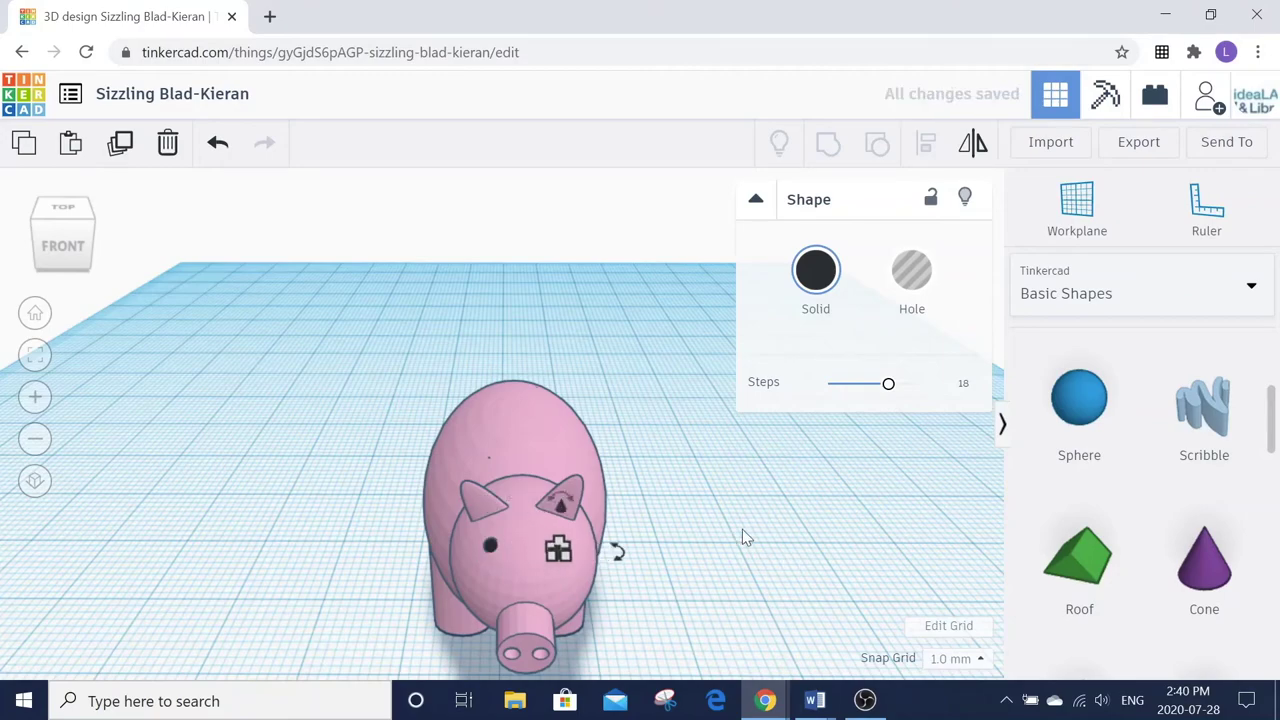
left_click(742, 529)
Step: Add a Scribble shape beside the pig, draw a curly tail with one loop and color it pink
right_click_drag(742, 529, 634, 521)
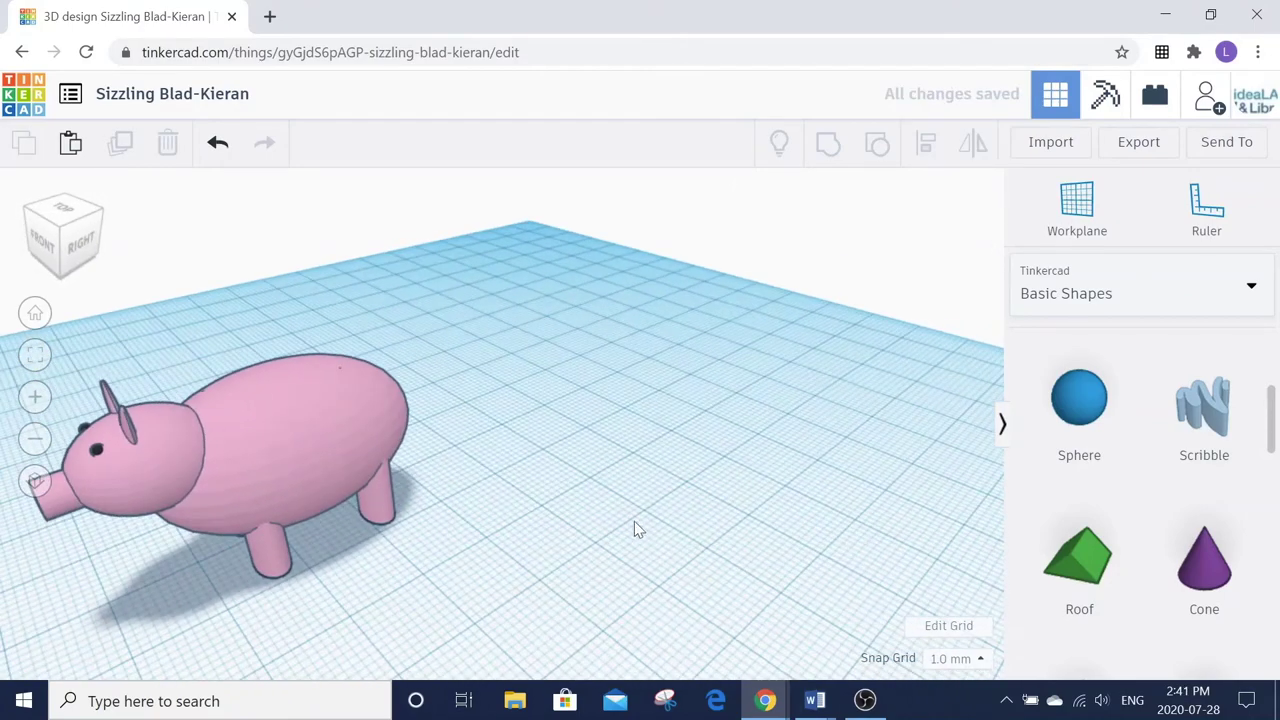
left_click_drag(1220, 412, 493, 467)
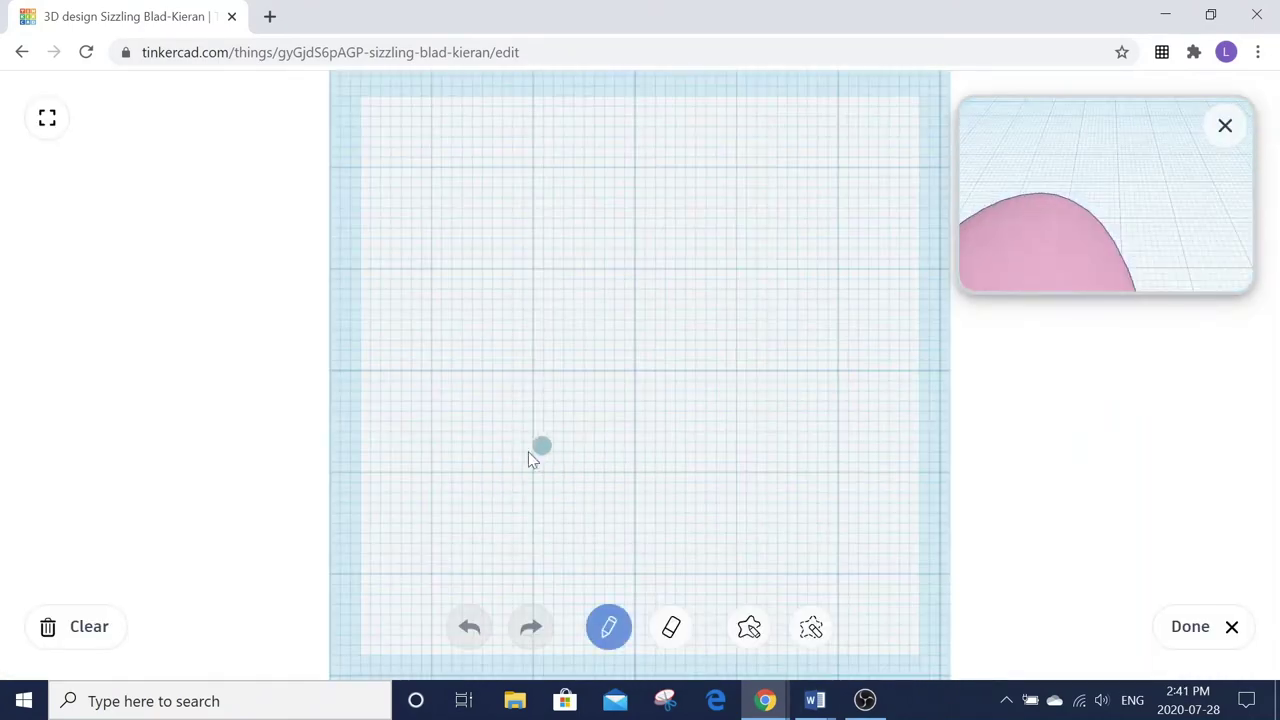
left_click(1197, 625)
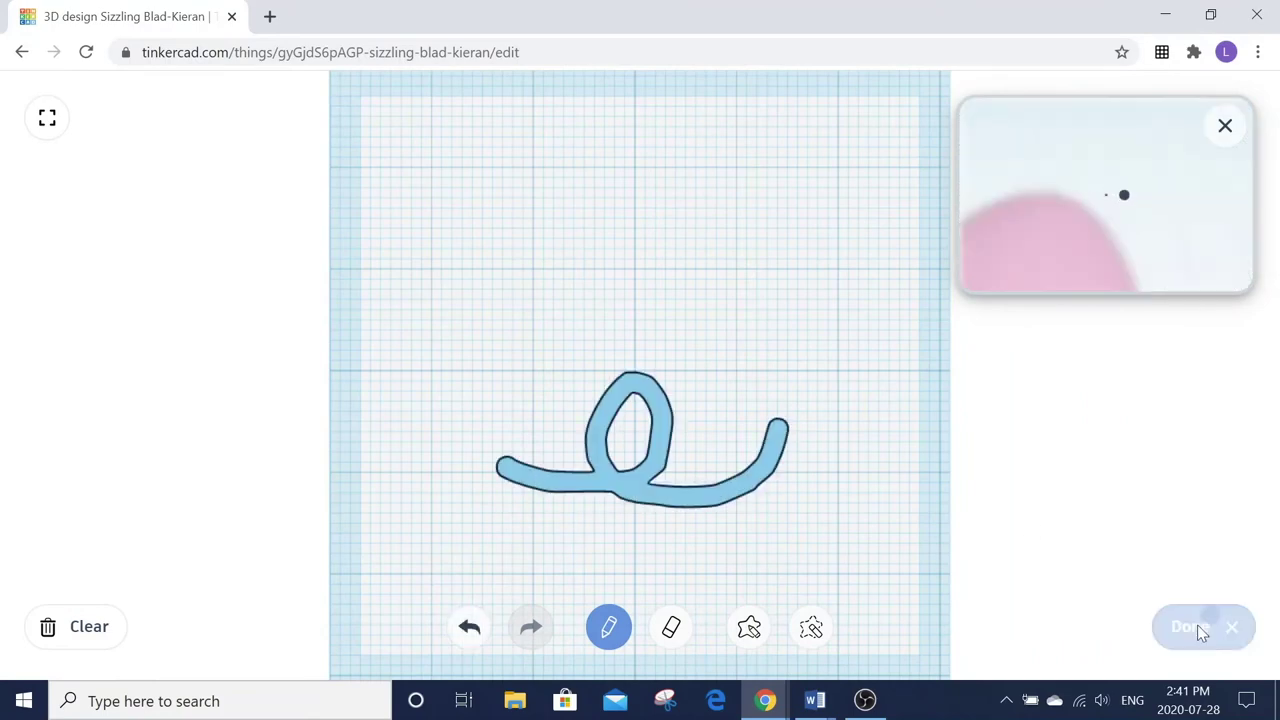
left_click(816, 271)
left_click(1080, 417)
Step: Flatten the scribbled tail to a thin strip and rotate it 90° so the loop stands upright
right_click_drag(620, 405, 396, 400)
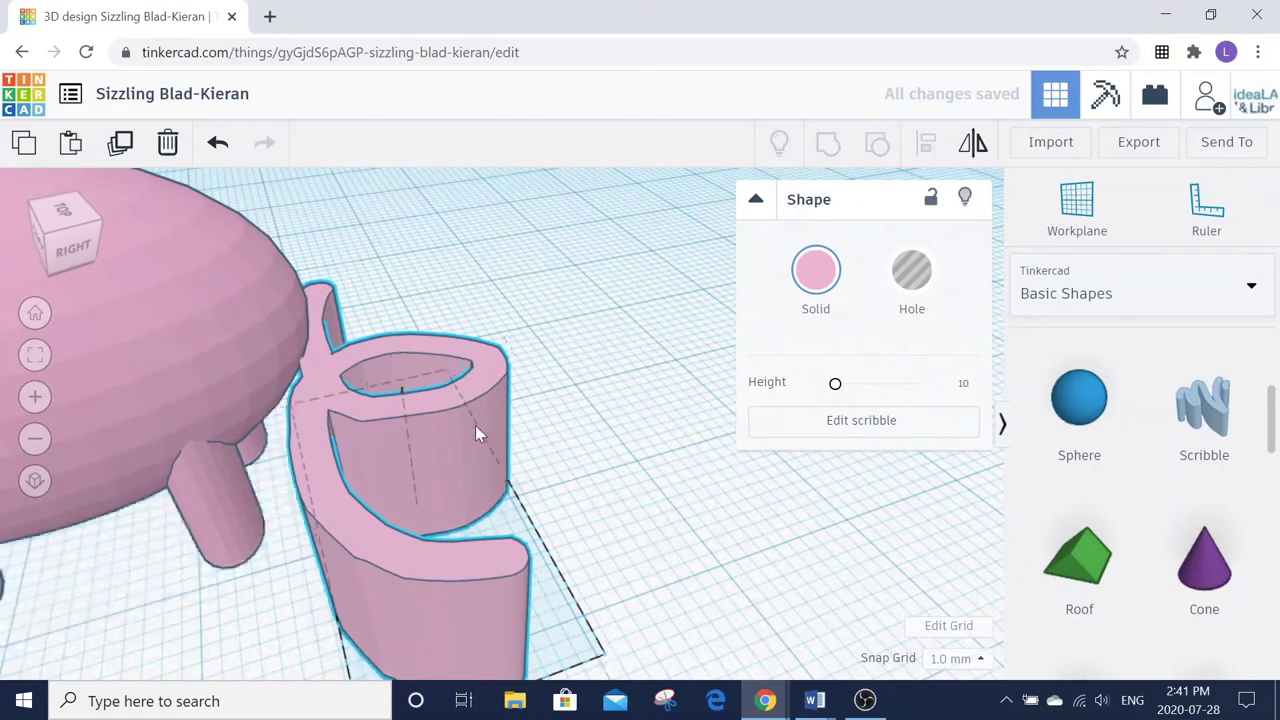
left_click_drag(401, 386, 414, 484)
right_click_drag(562, 486, 545, 494)
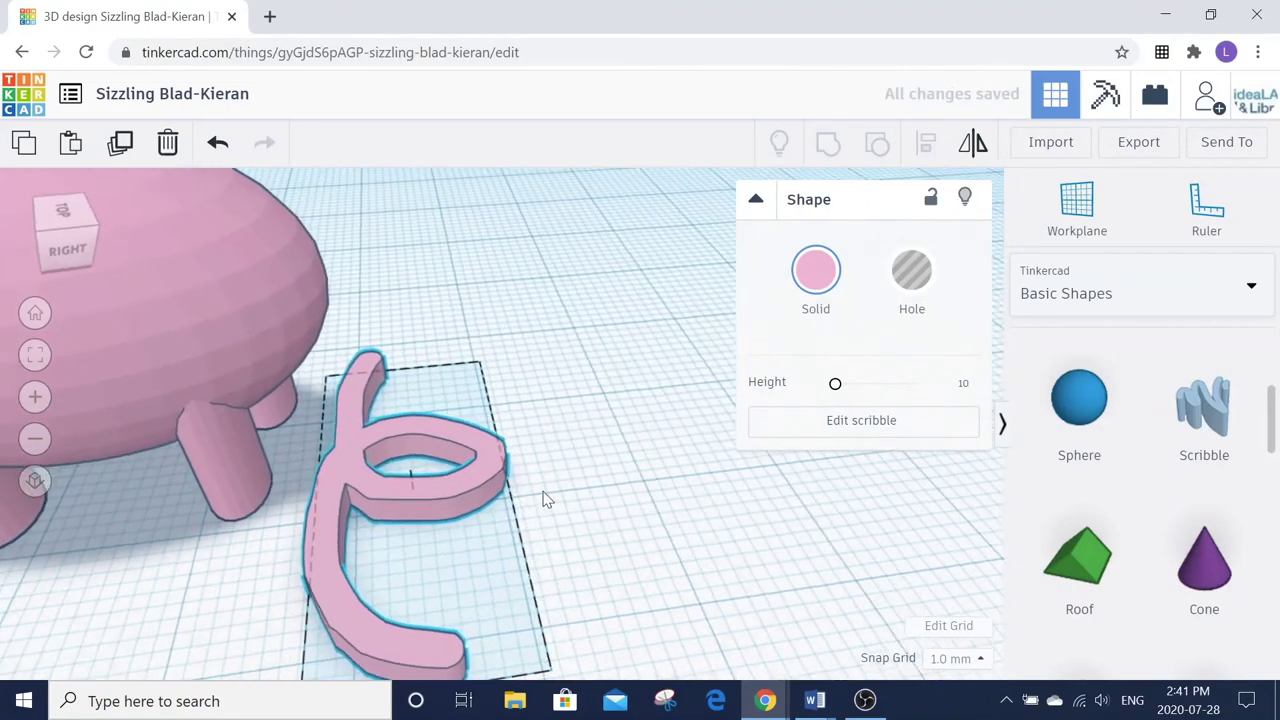
mouse_move(403, 338)
left_mouse_down()
mouse_move(341, 350)
mouse_move(331, 366)
left_mouse_up()
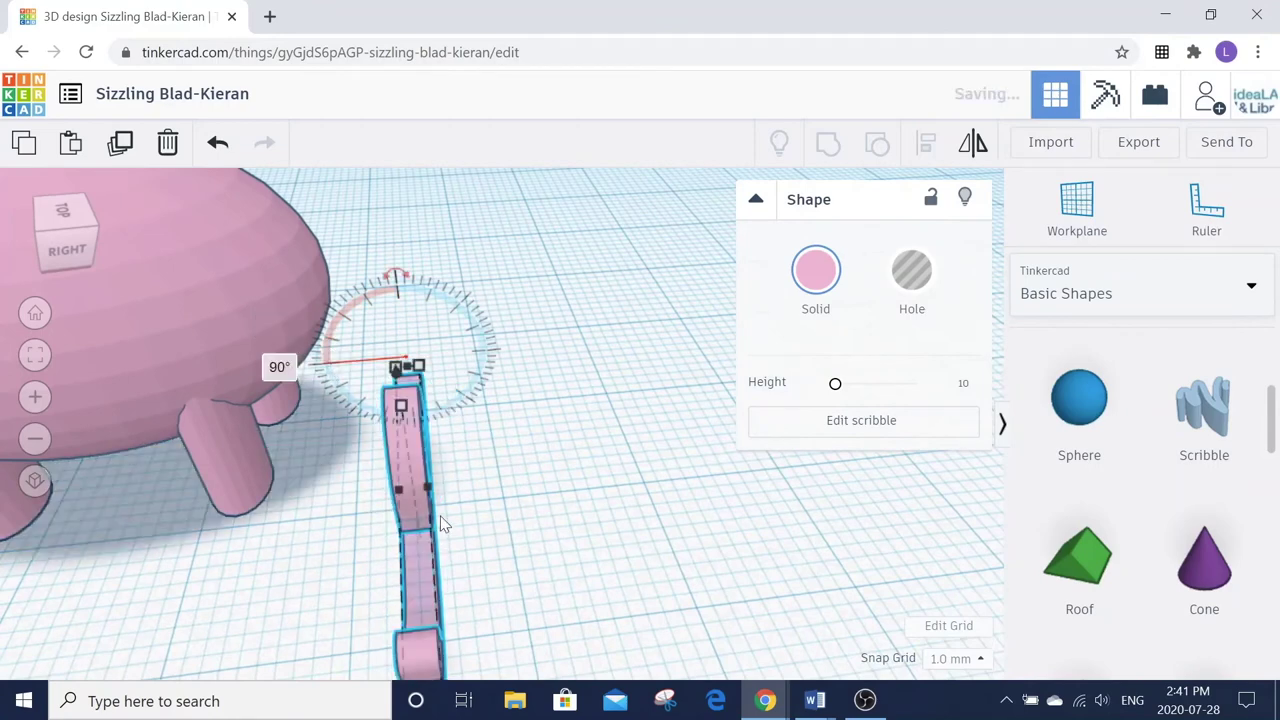
right_click_drag(458, 543, 539, 511)
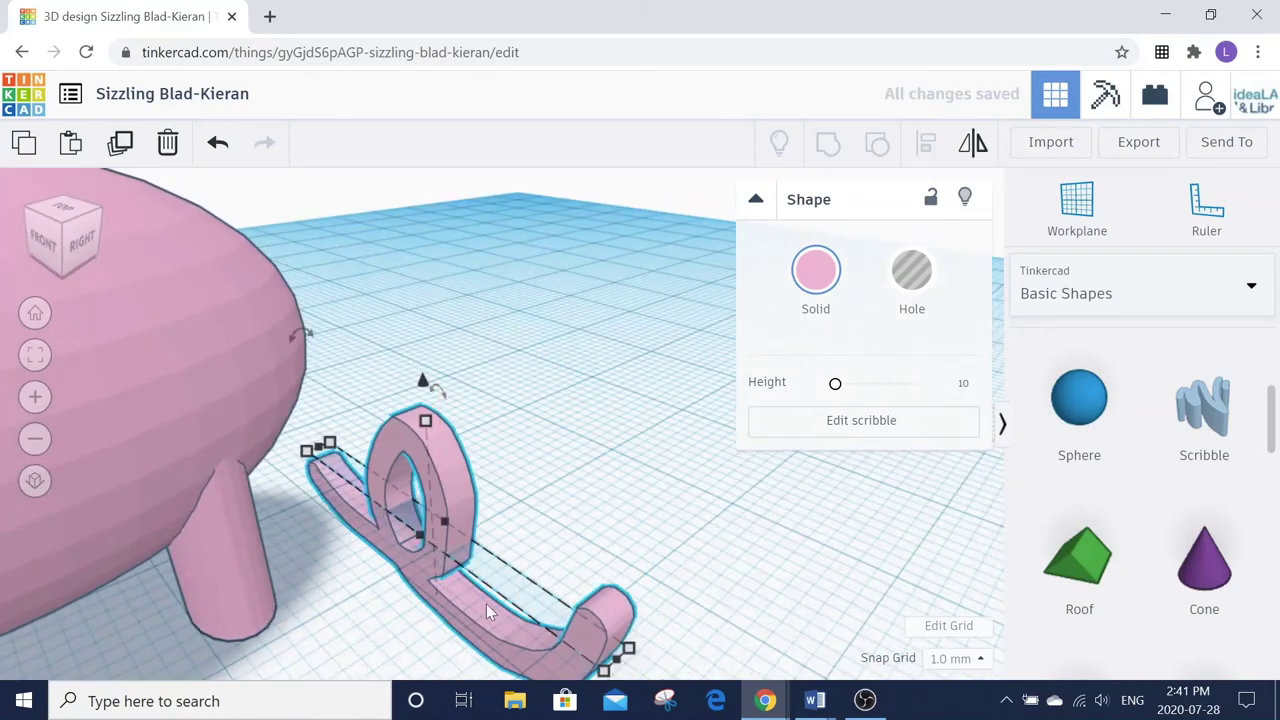
scroll(608, 623, "down", 2)
Step: Scale down the curly tail and raise it to the middle of the pig's rear
mouse_move(615, 626)
left_mouse_down()
mouse_move(576, 434)
mouse_move(581, 468)
left_mouse_up()
mouse_move(577, 538)
right_mouse_down()
mouse_move(540, 550)
mouse_move(515, 489)
right_mouse_up()
mouse_move(418, 372)
left_mouse_down()
mouse_move(395, 210)
mouse_move(354, 116)
left_mouse_up()
left_click_drag(605, 352, 512, 355)
left_click_drag(220, 372, 289, 353)
mouse_move(386, 171)
left_mouse_down()
mouse_move(391, 249)
mouse_move(373, 251)
mouse_move(433, 243)
mouse_move(406, 224)
mouse_move(415, 154)
left_mouse_up()
Step: Nudge the tail against the pig's rear so that its end joins the body
mouse_move(440, 213)
key("Left")
key("Left")
key("Up")
key("Down")
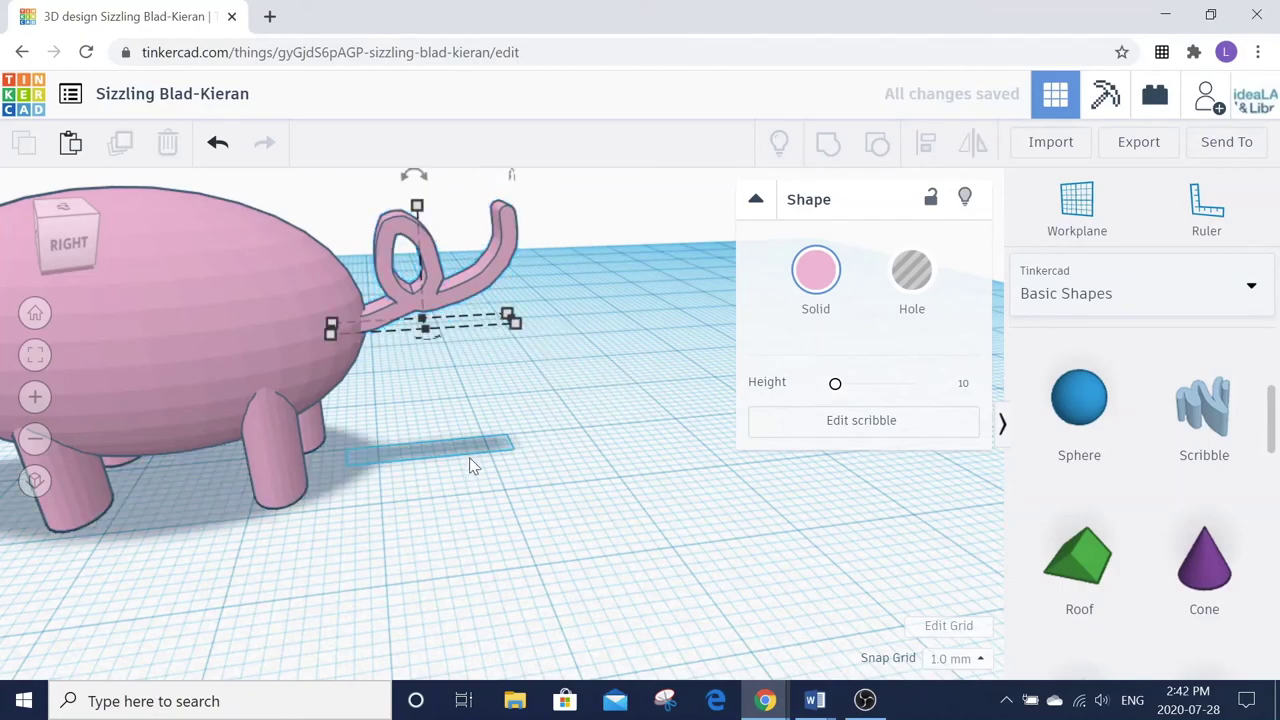
left_click(466, 460)
scroll(270, 541, "down", 3)
right_click_drag(270, 541, 487, 570)
scroll(521, 520, "down", 3)
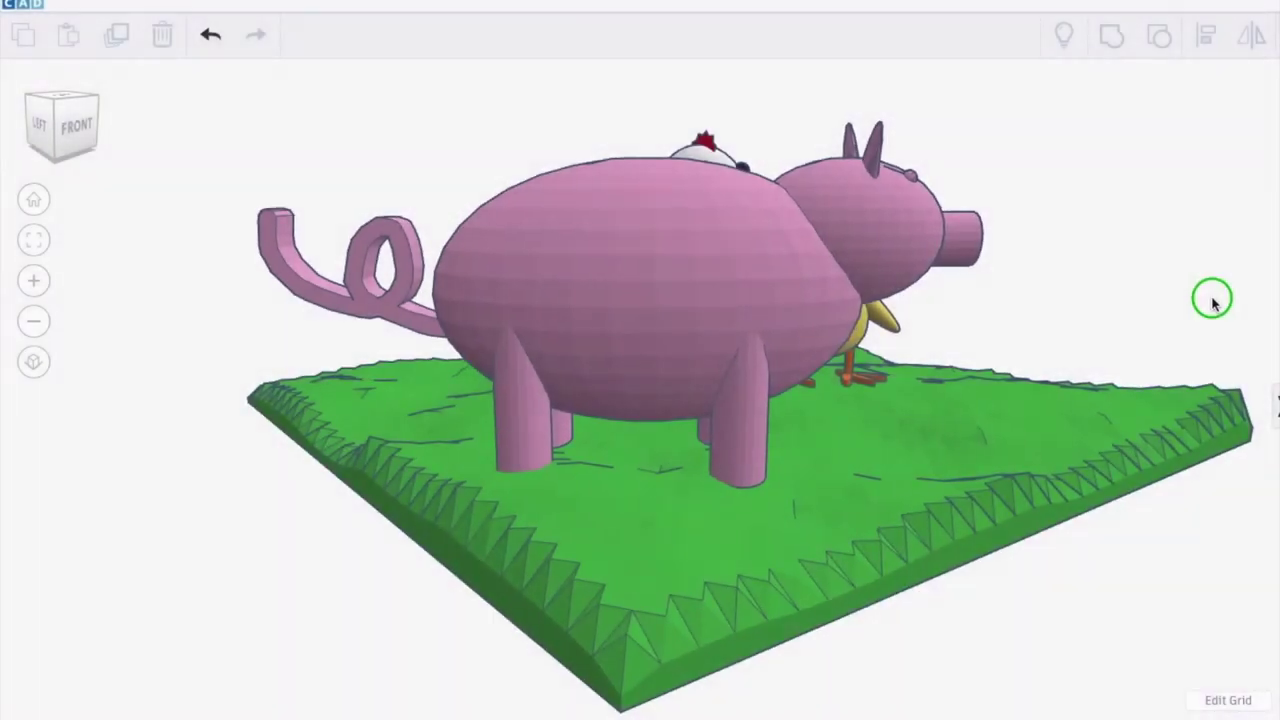
right_click_drag(1212, 299, 869, 310)
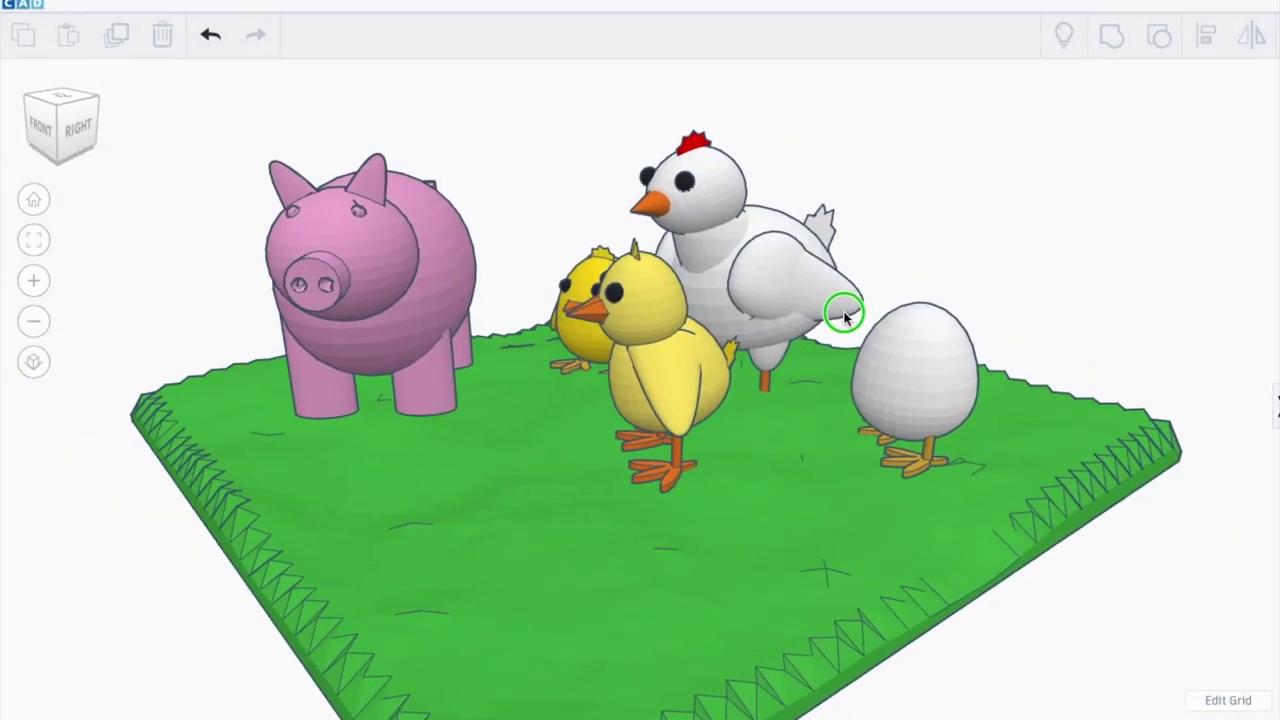